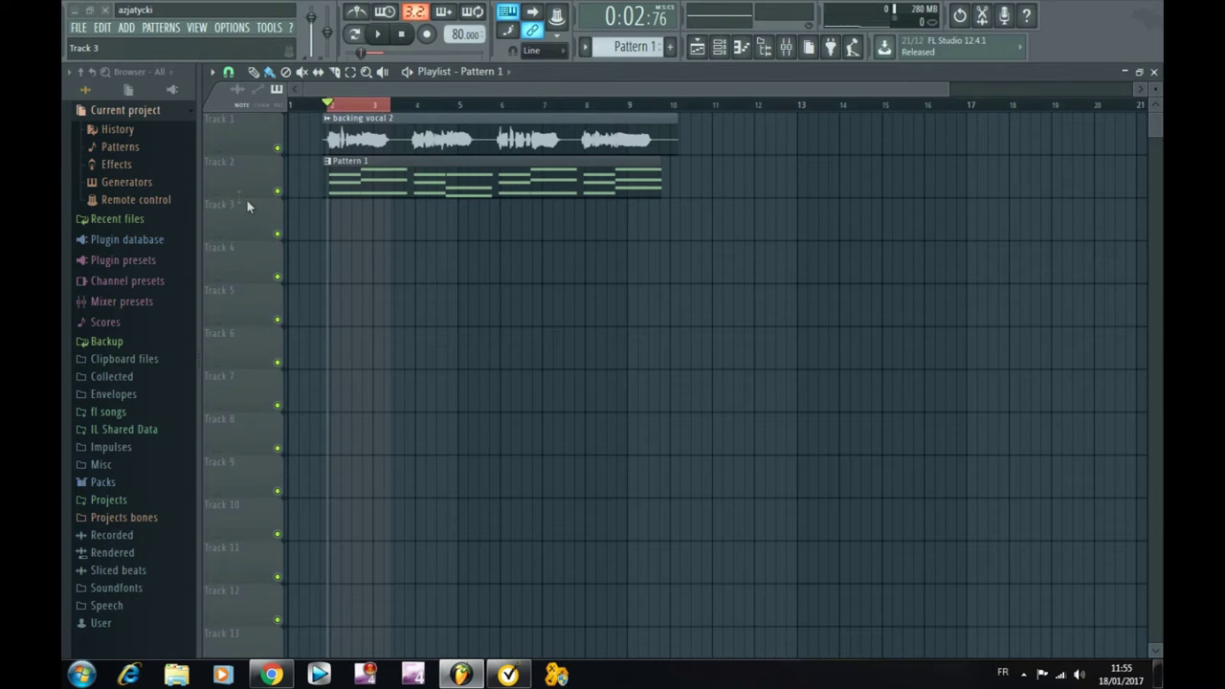
Open the mixer and route the backing vocal 2 and 3x Osc tracks to the master track instead of Insert 7.
drag(268, 199, 279, 155)
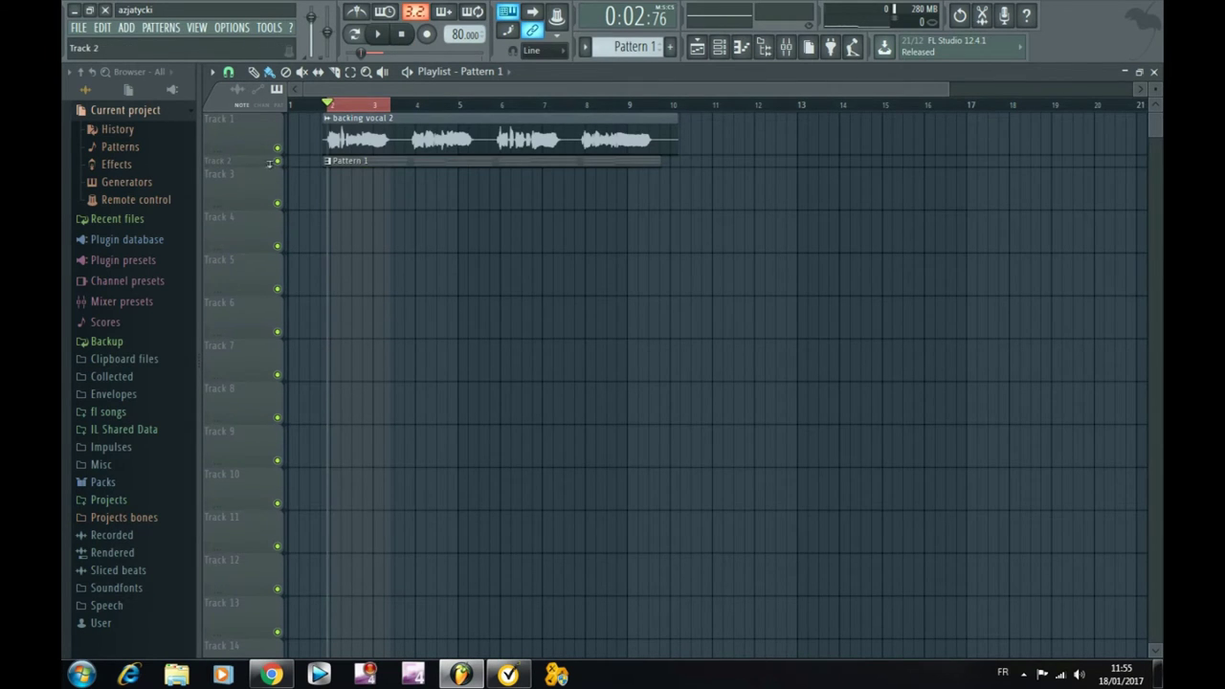
key(ctrl+z)
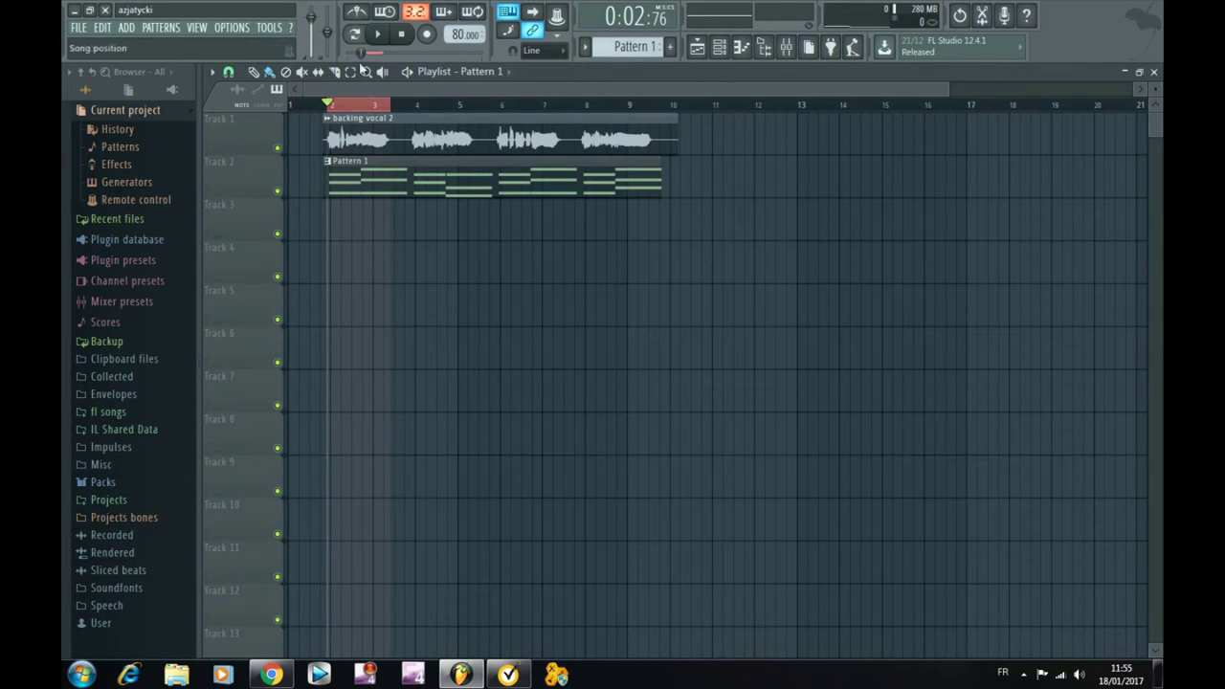
click(785, 47)
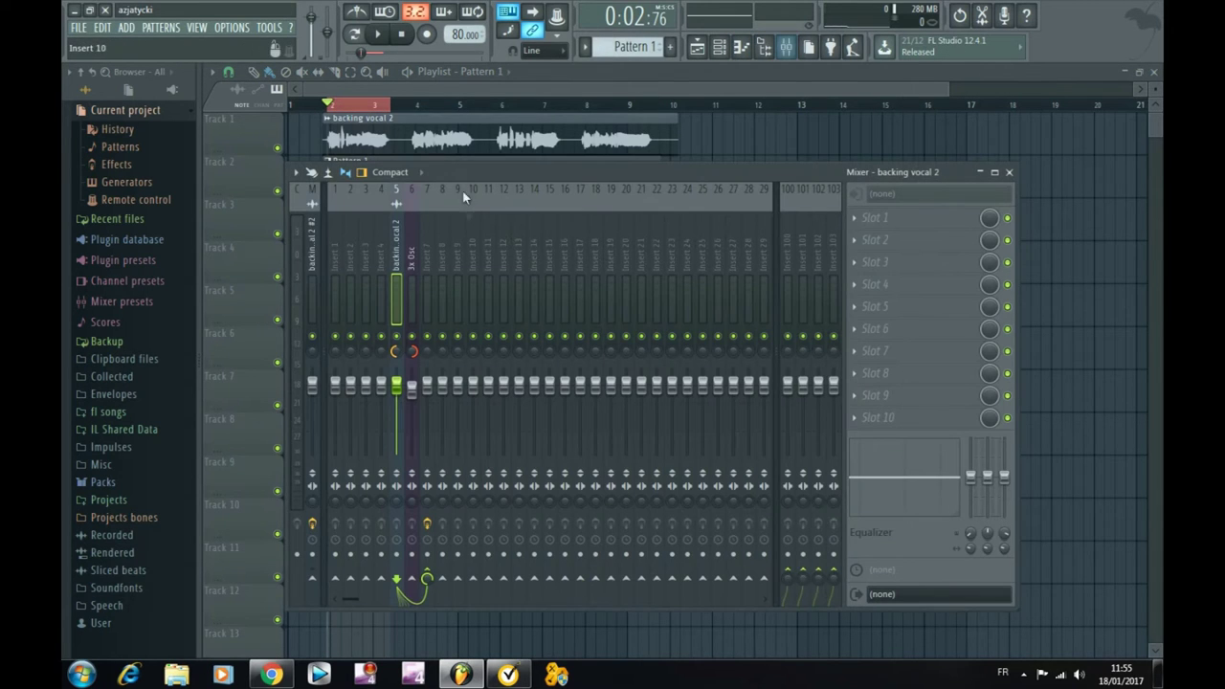
drag(444, 176, 490, 157)
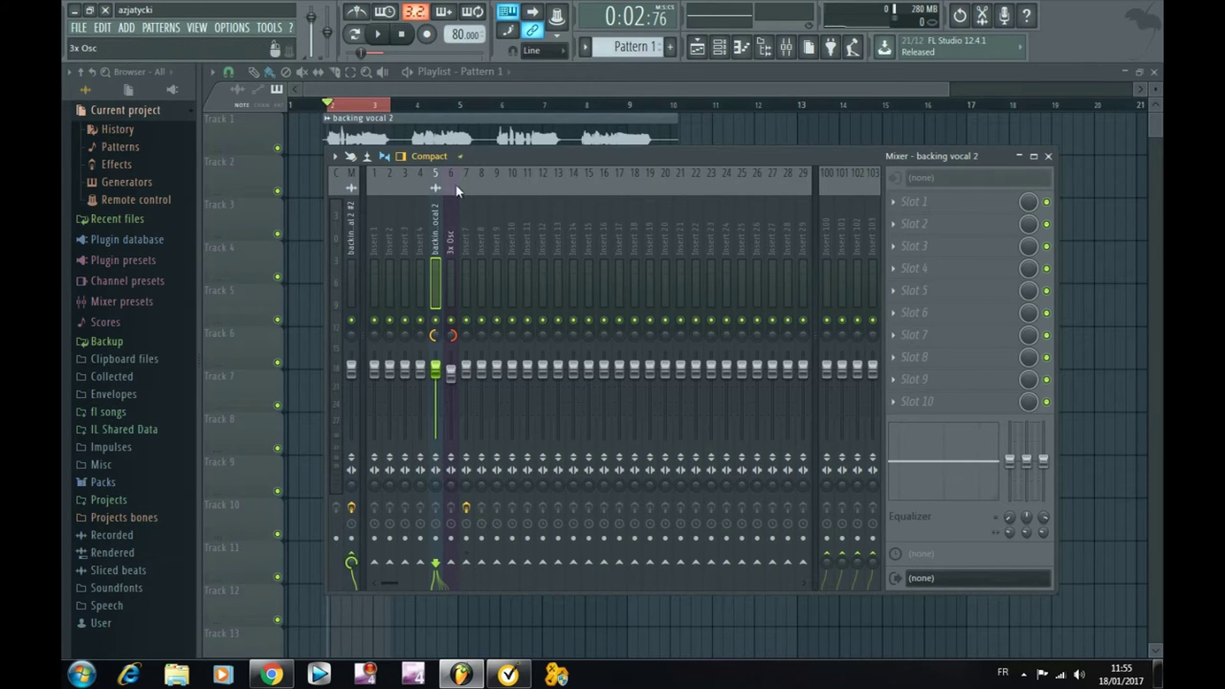
click(455, 185)
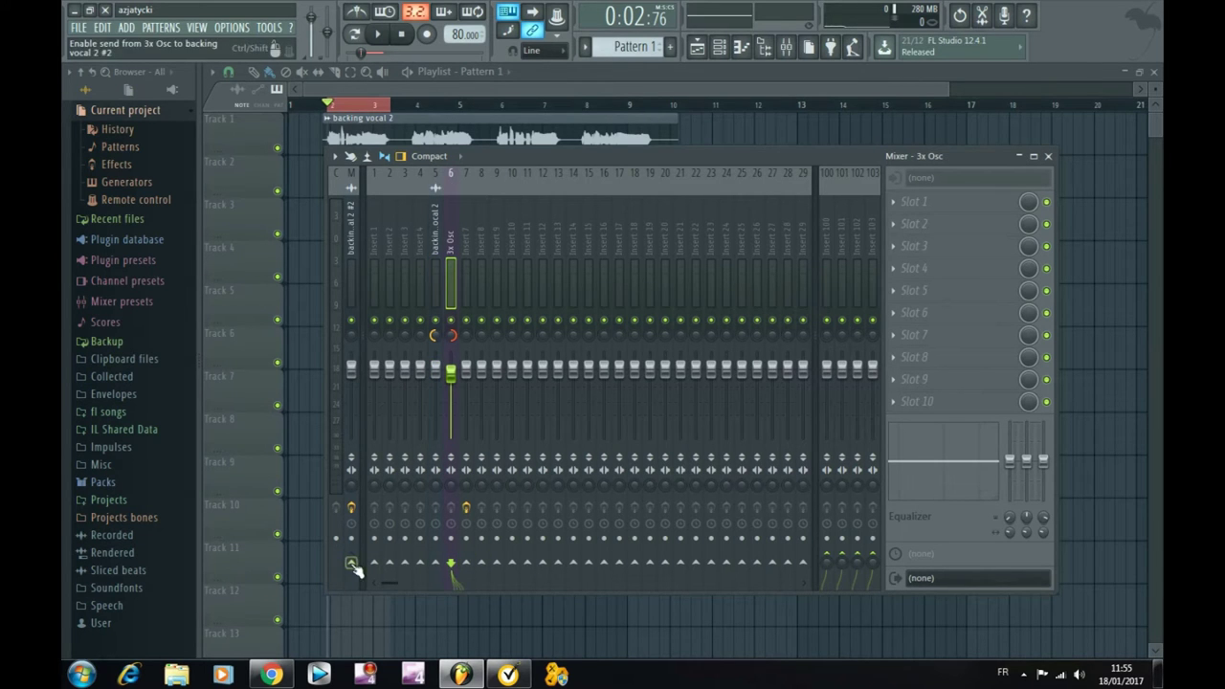
drag(583, 155, 713, 121)
Check the routing and effects of the backing vocal 2, 3x Osc and Insert 7 mixer tracks.
click(569, 222)
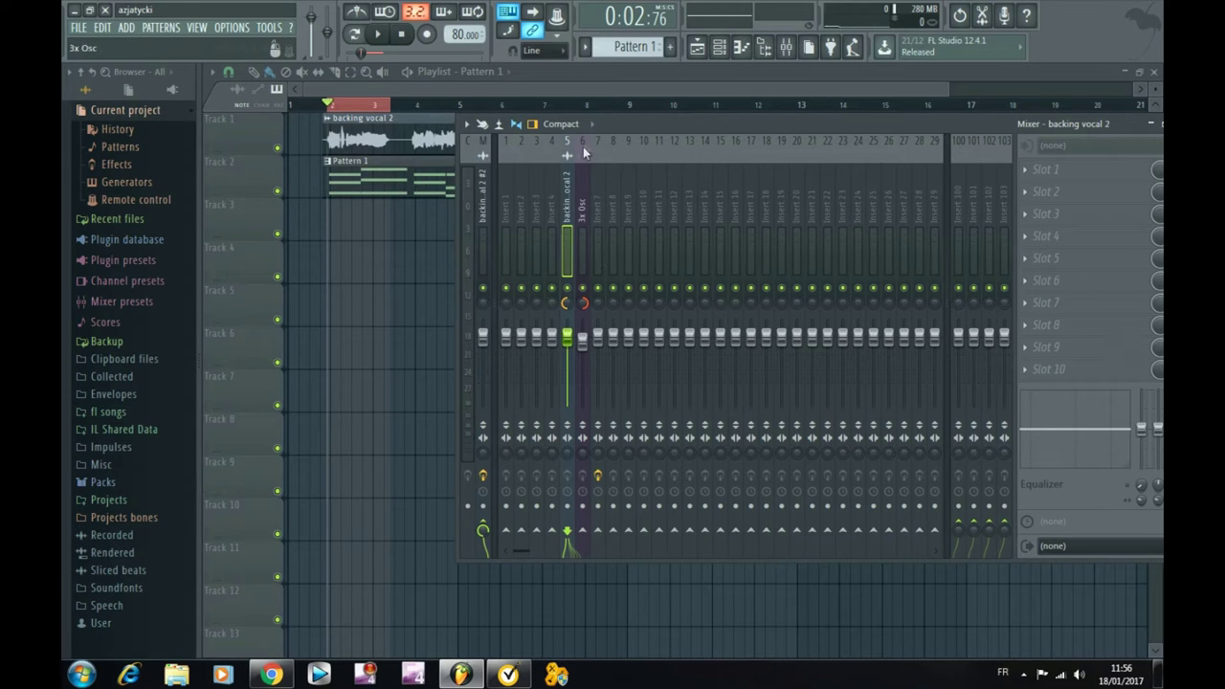
click(585, 208)
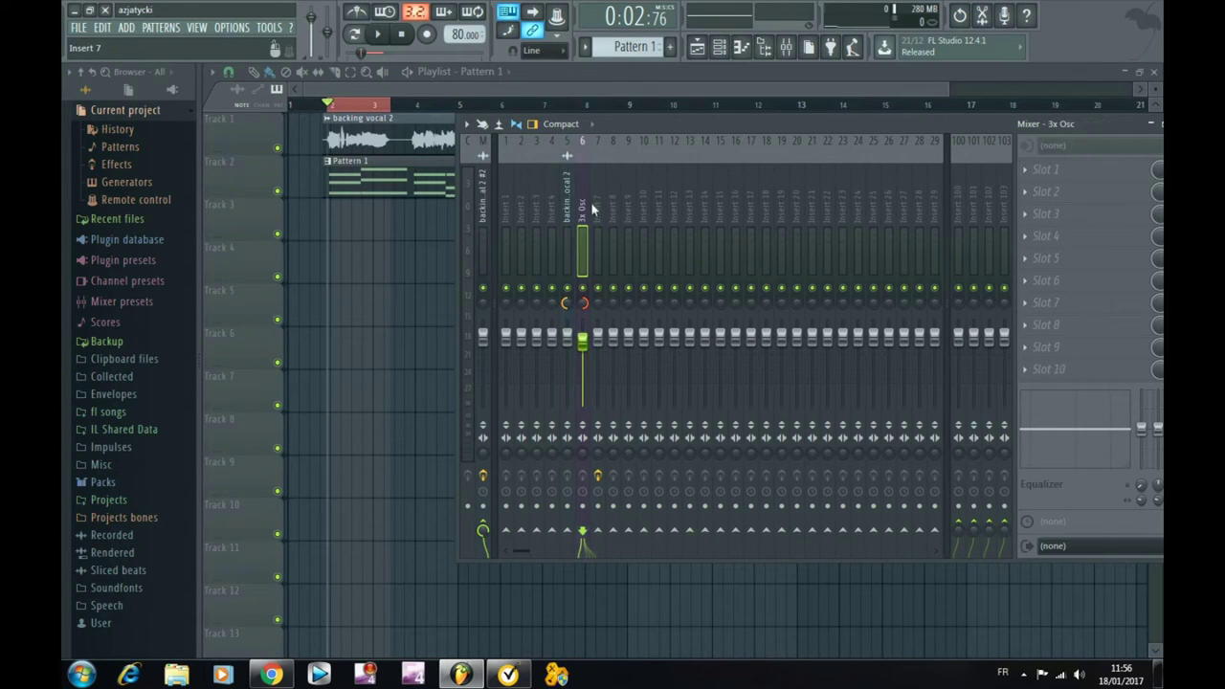
click(601, 208)
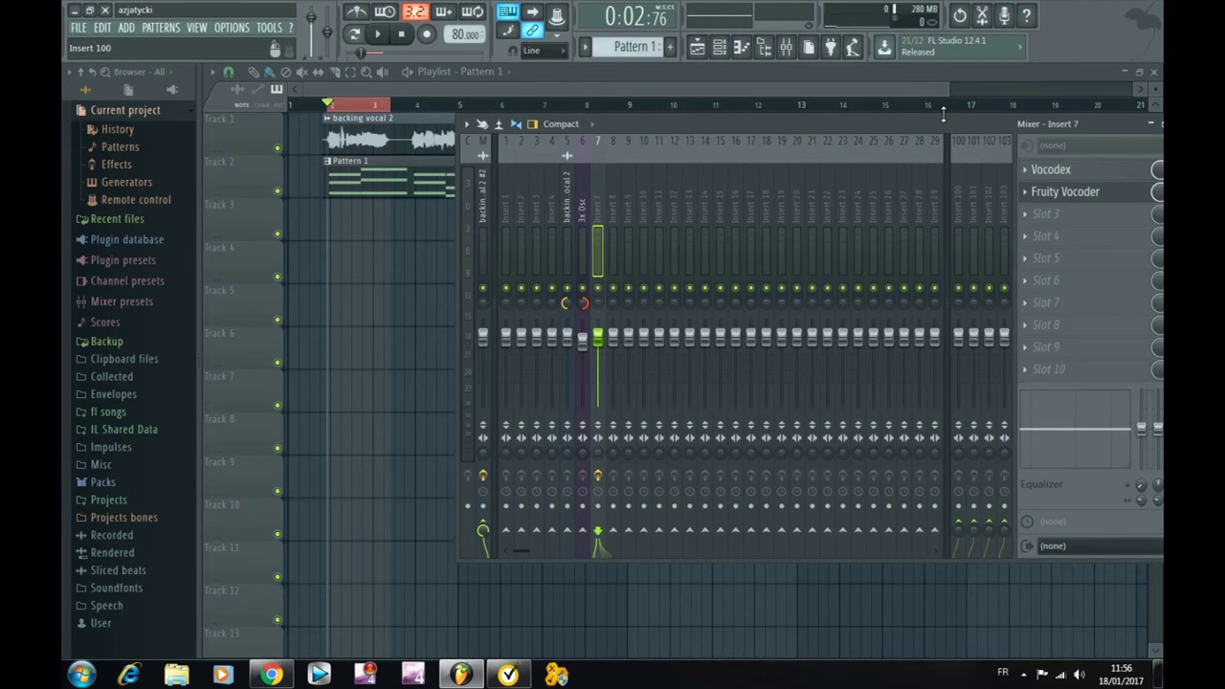
Turn off Vocodex and Fruity Vocoder on Insert 7, and play the song briefly without them.
drag(930, 134, 768, 197)
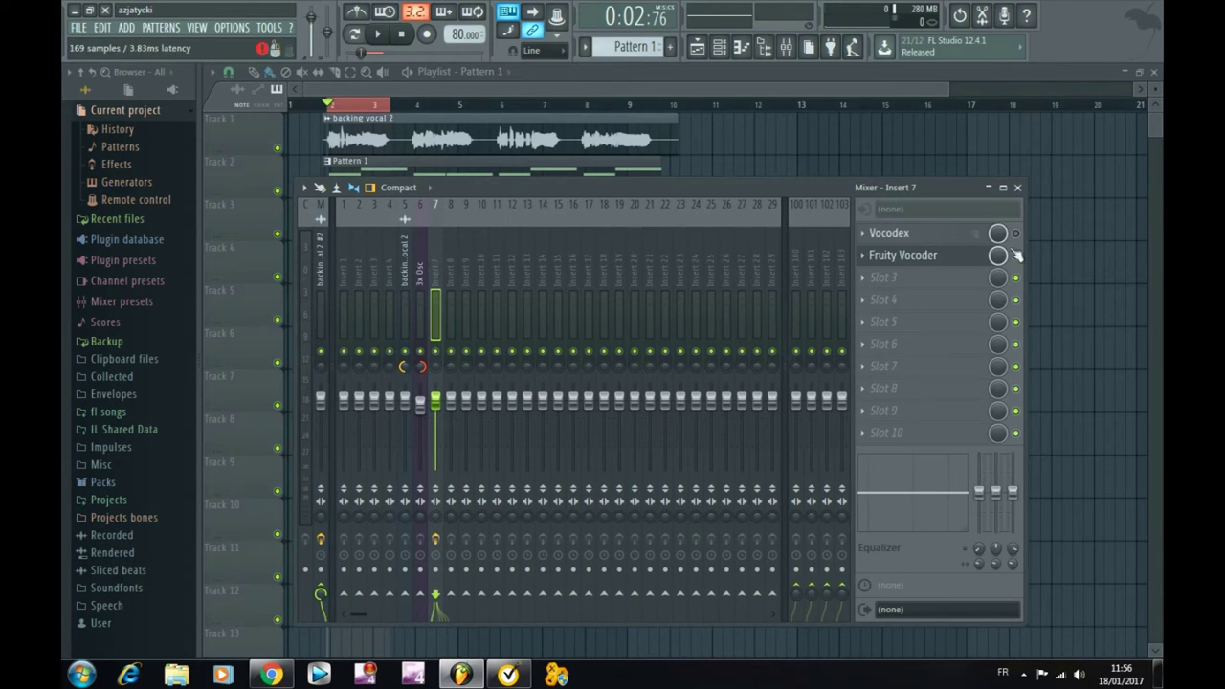
drag(458, 187, 525, 256)
key(space)
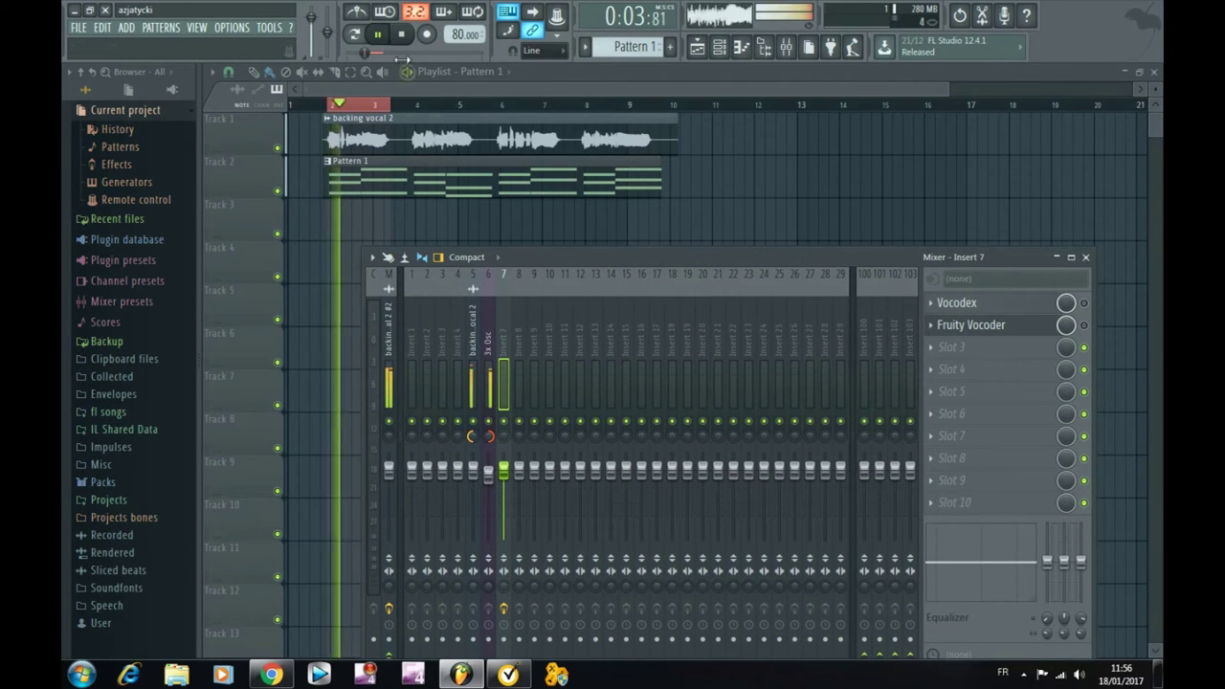
key(space)
Reset the panning of the 3x Osc and backing vocal 2 mixer tracks.
right_click(488, 437)
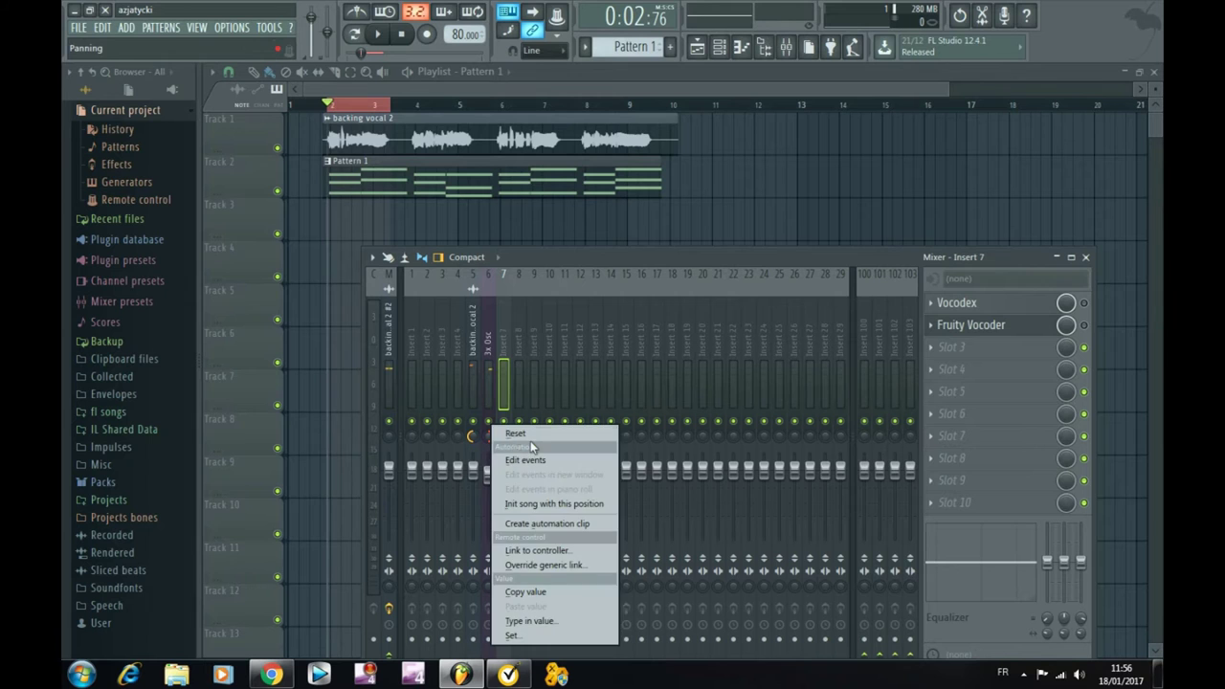
click(521, 433)
right_click(475, 435)
click(504, 435)
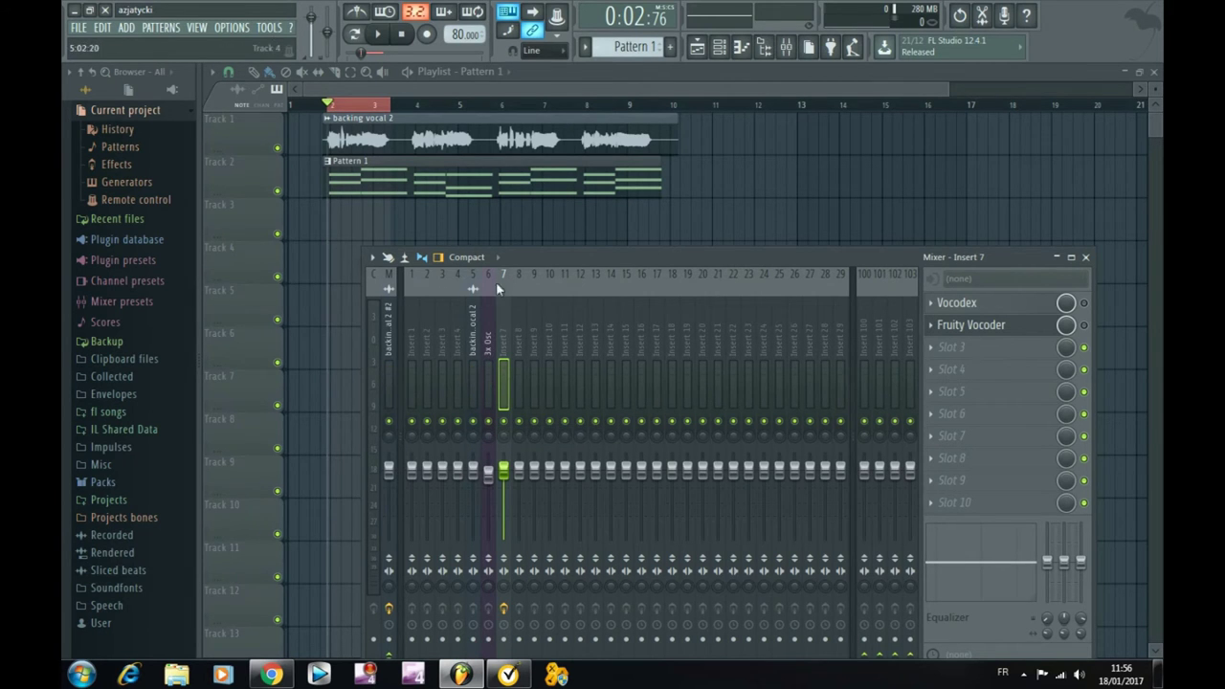
Disable the backing vocal 2 track's send to the master and route it to Insert 7.
drag(626, 255, 617, 182)
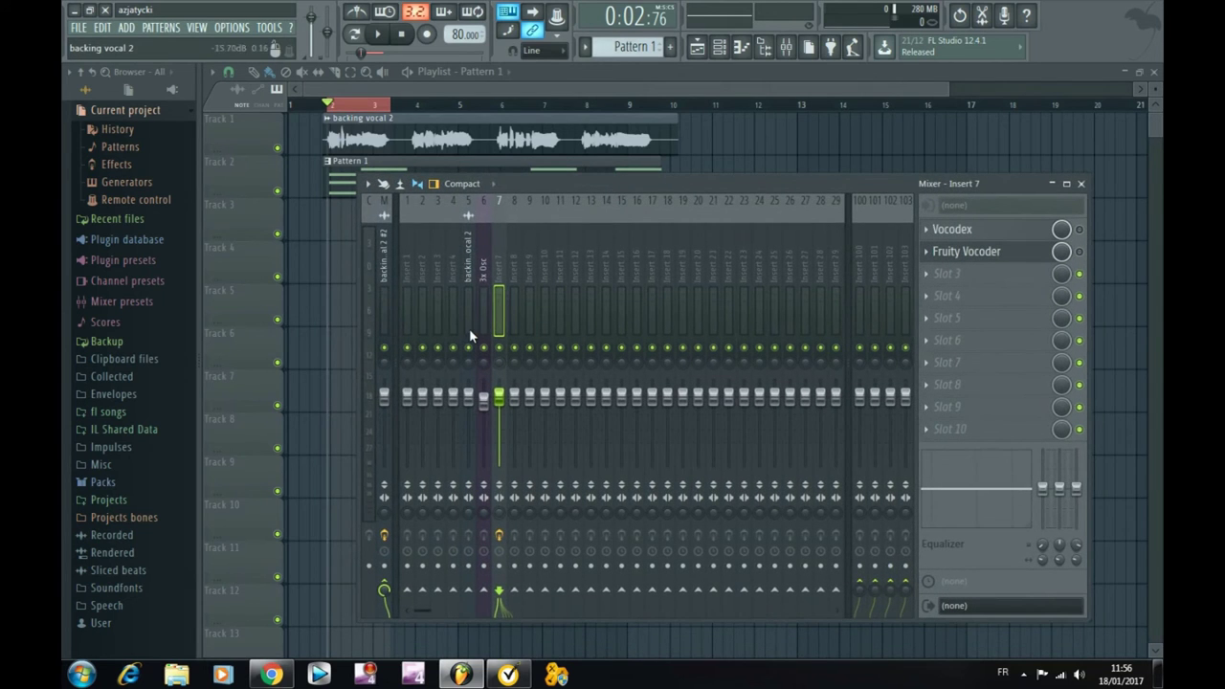
click(466, 250)
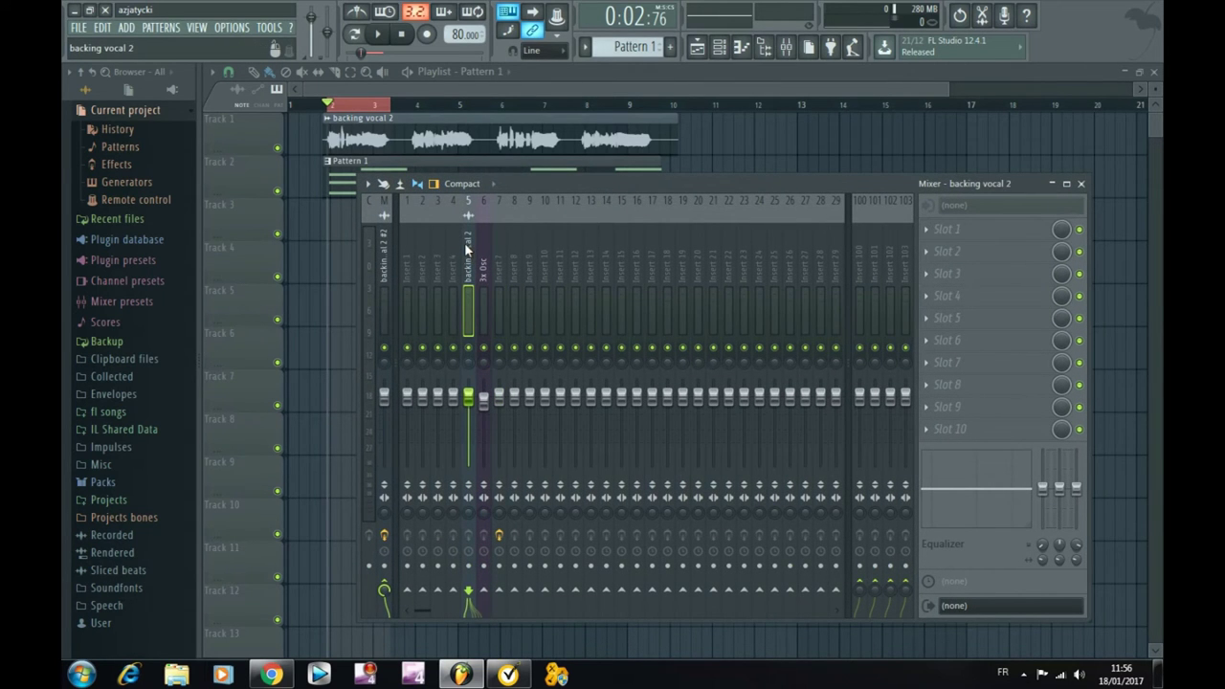
click(383, 588)
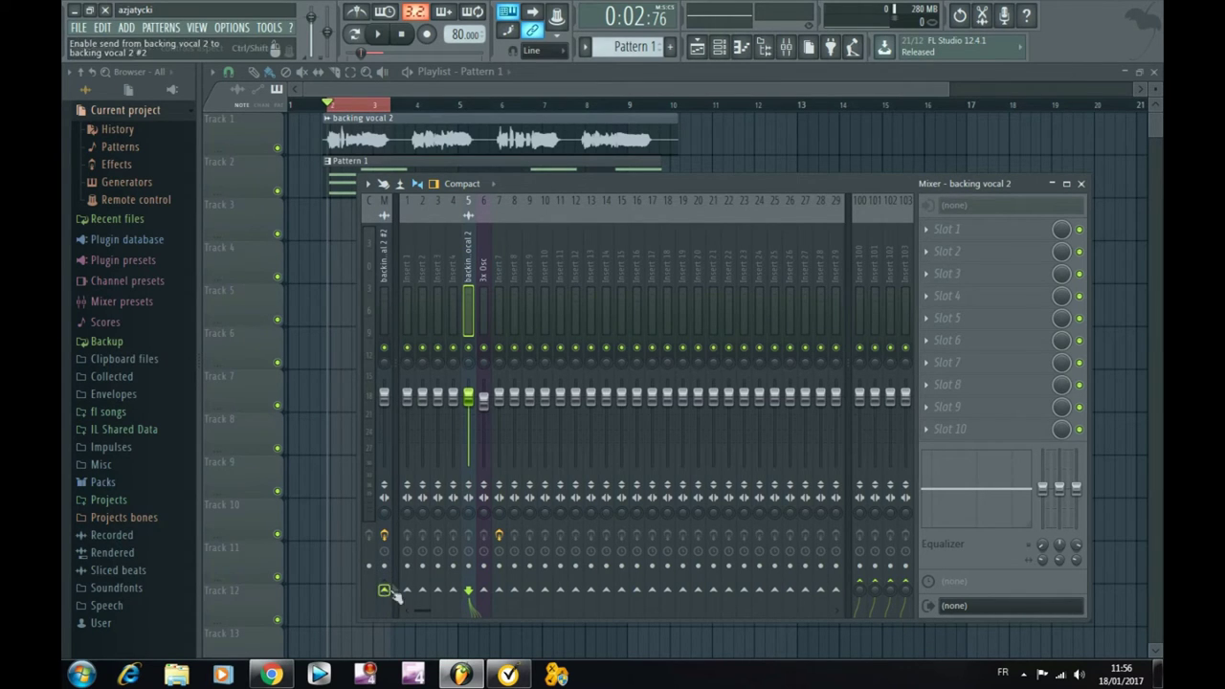
click(499, 591)
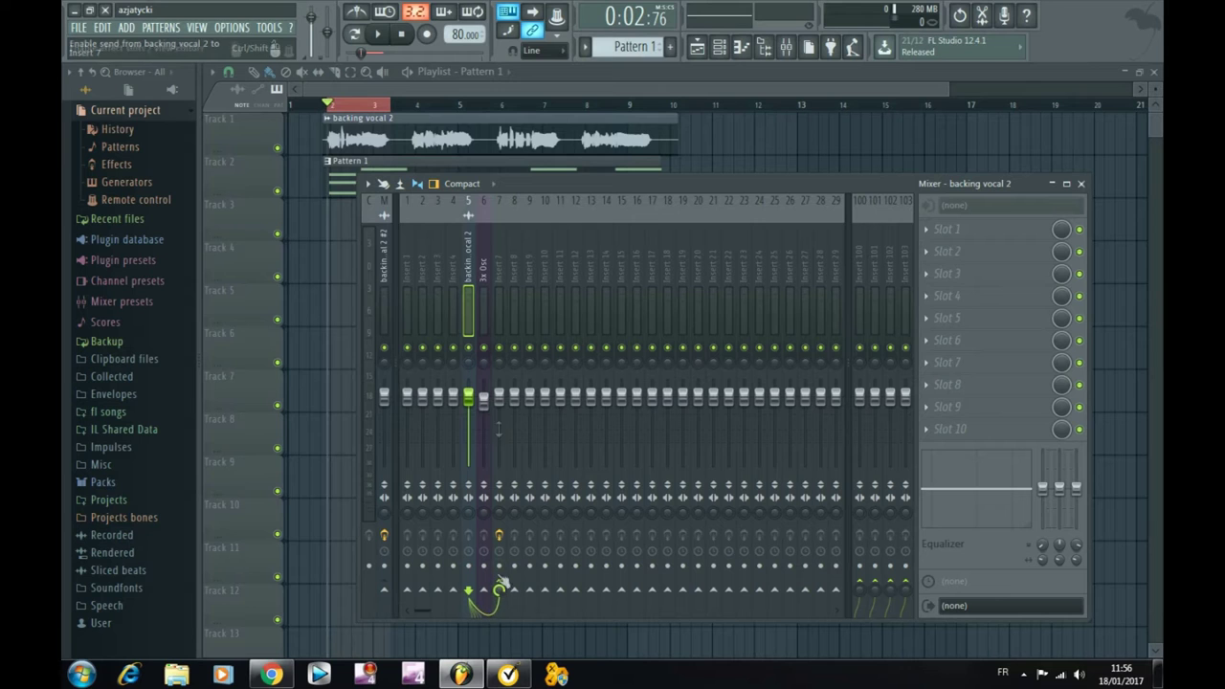
Disable the 3x Osc track's send to the master and route it to Insert 7.
click(481, 270)
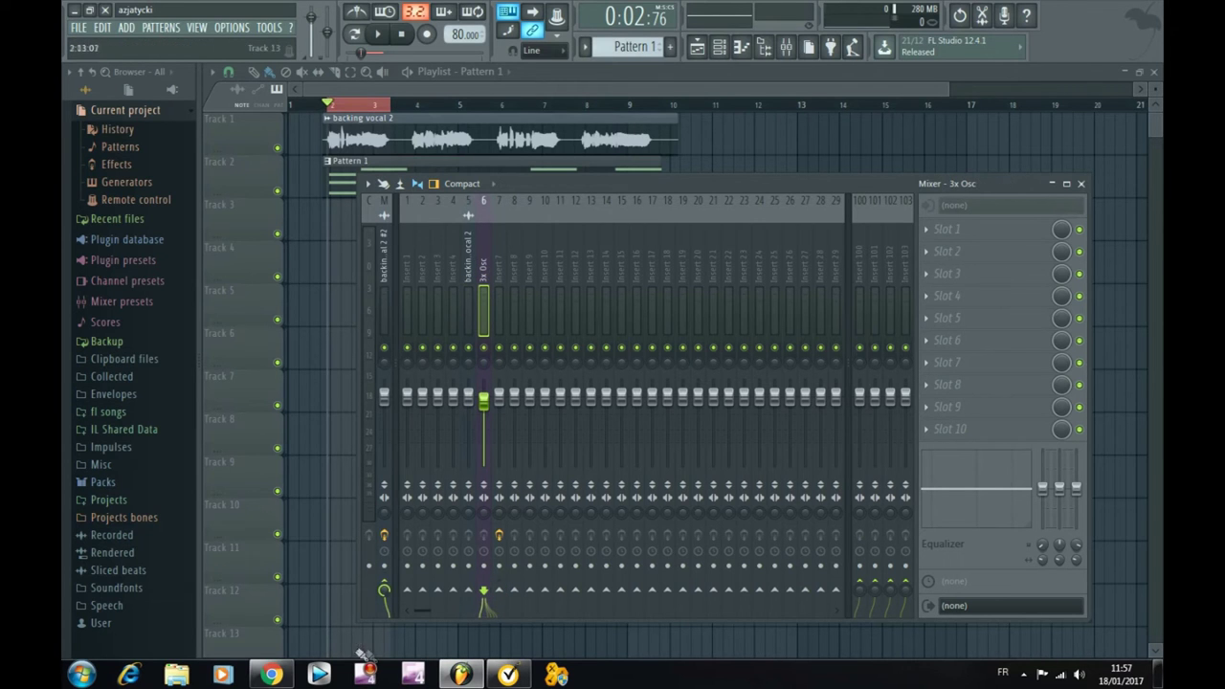
click(383, 585)
click(385, 585)
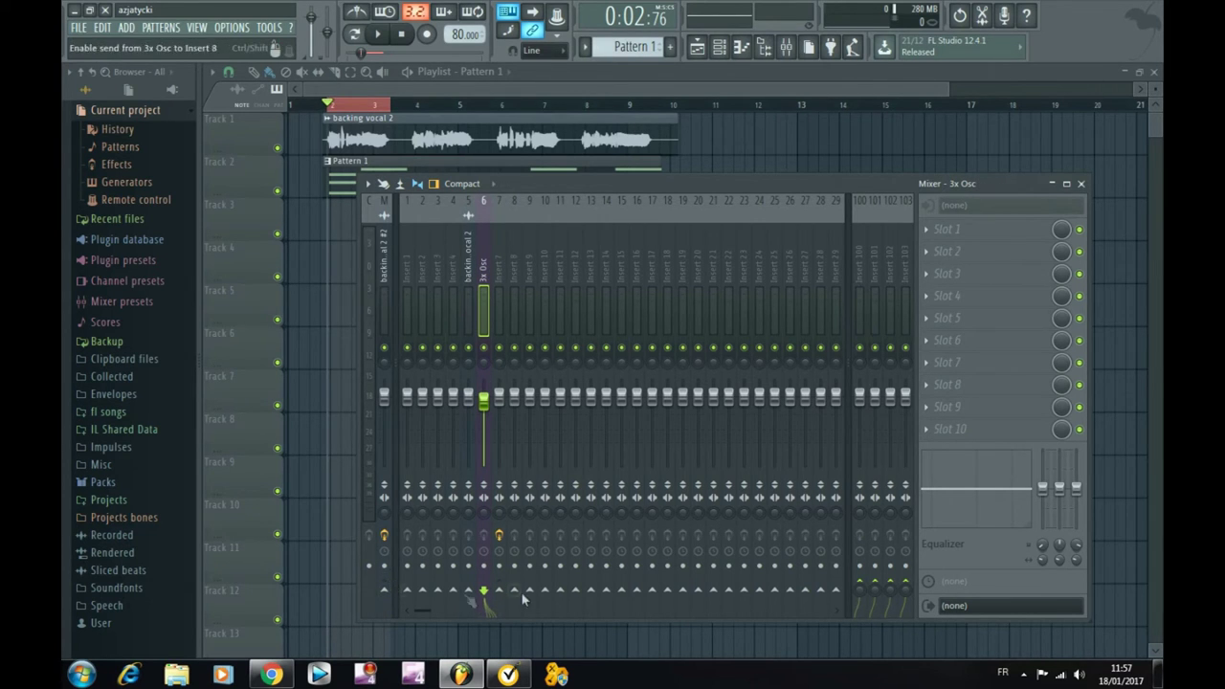
click(502, 590)
Enable and open Fruity Vocoder on Insert 7, and play the song briefly to hear it.
click(496, 276)
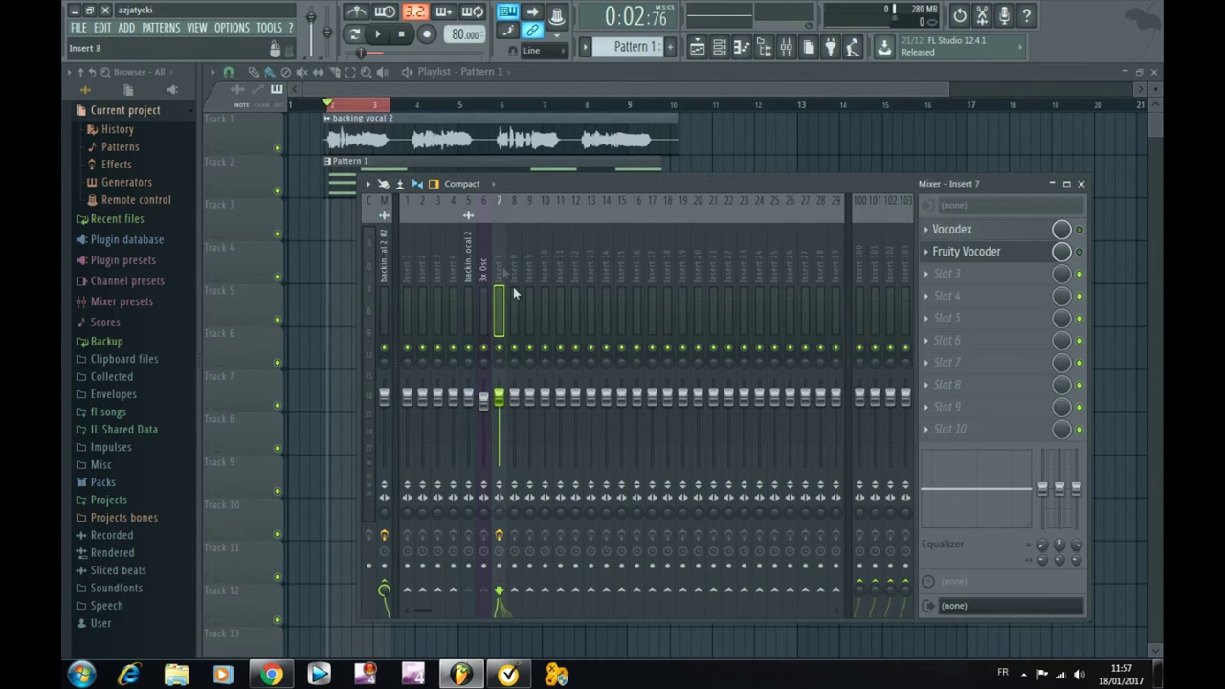
click(1079, 253)
click(986, 252)
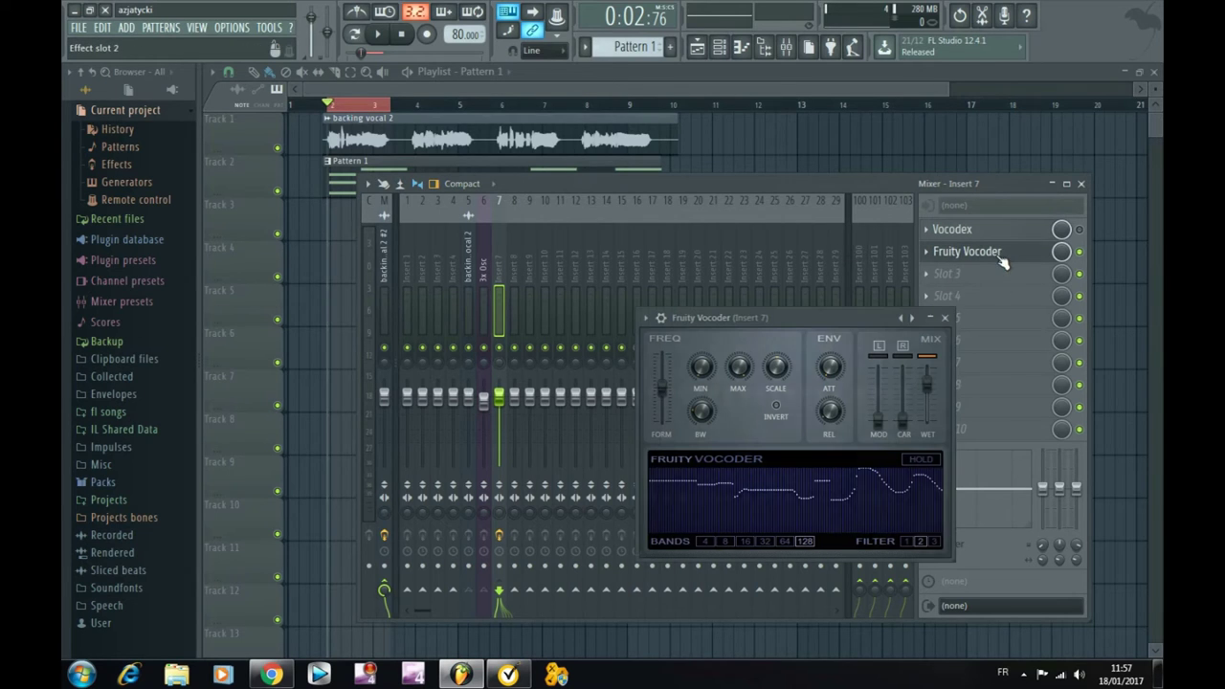
click(392, 34)
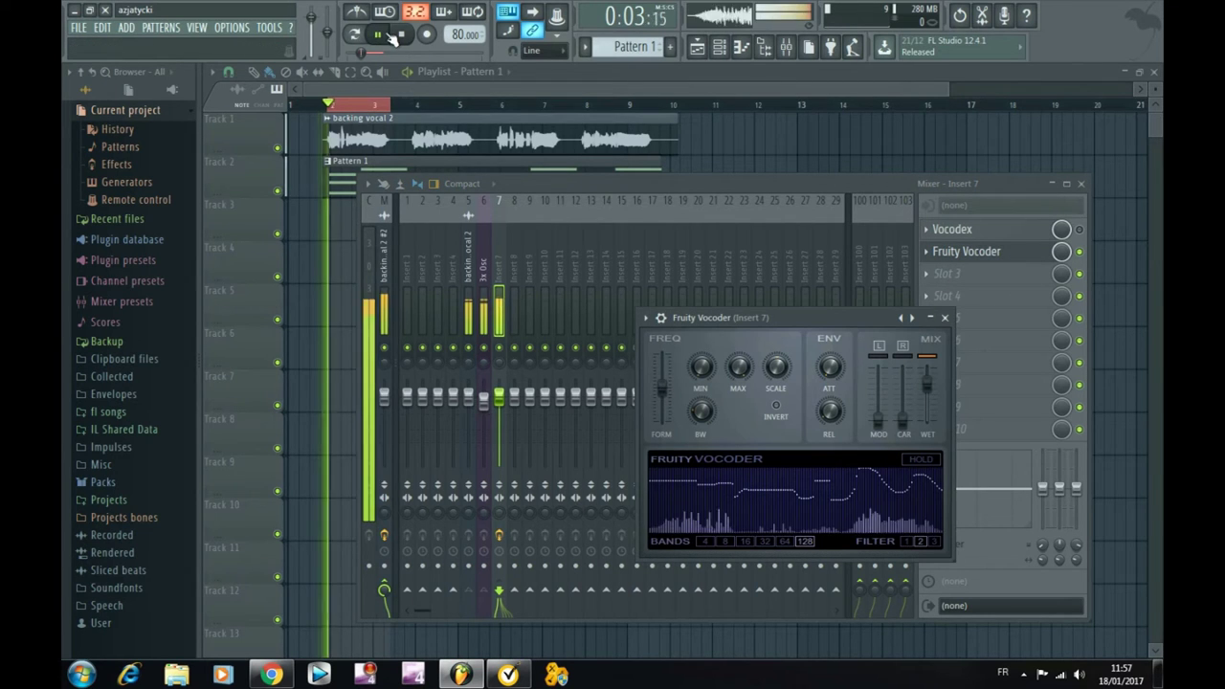
key(space)
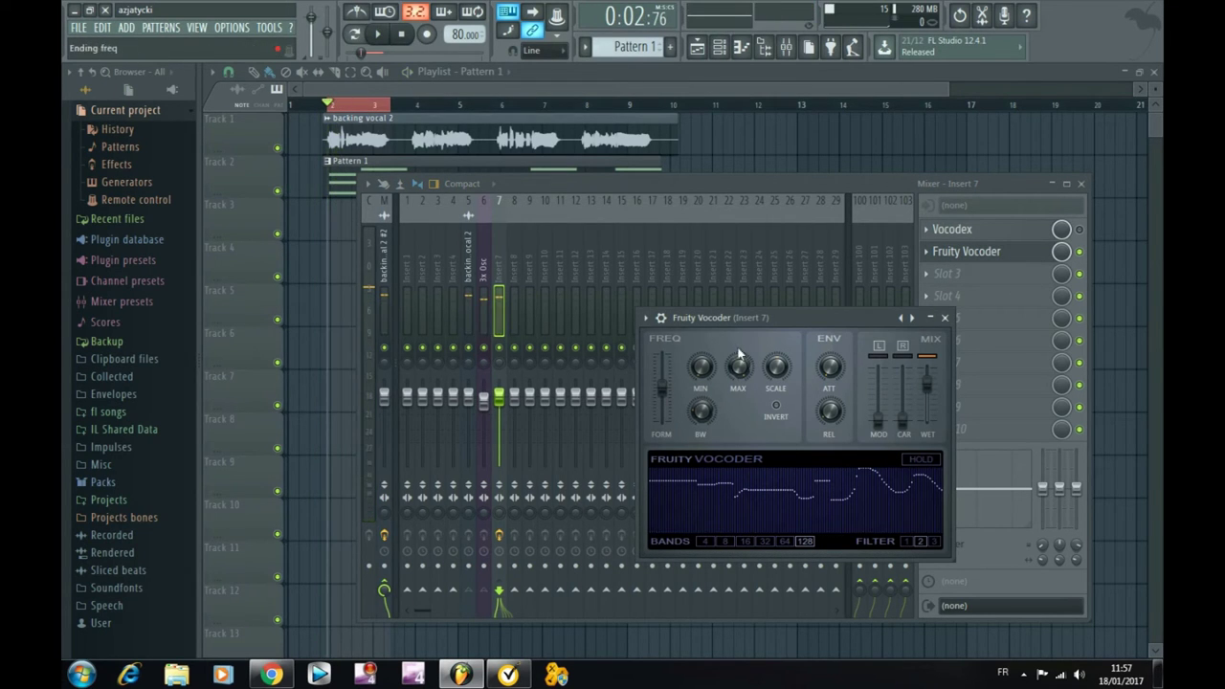
Draw a nearly flat band-level line across the Fruity Vocoder display.
drag(790, 317, 713, 297)
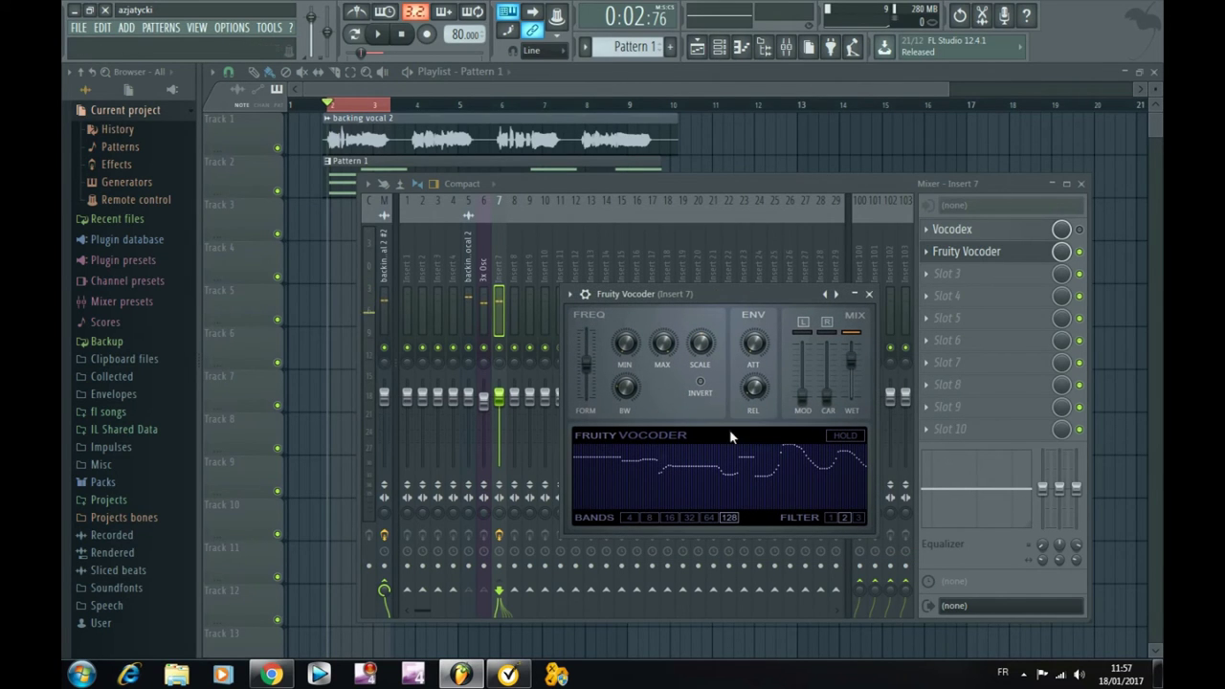
drag(599, 466, 877, 466)
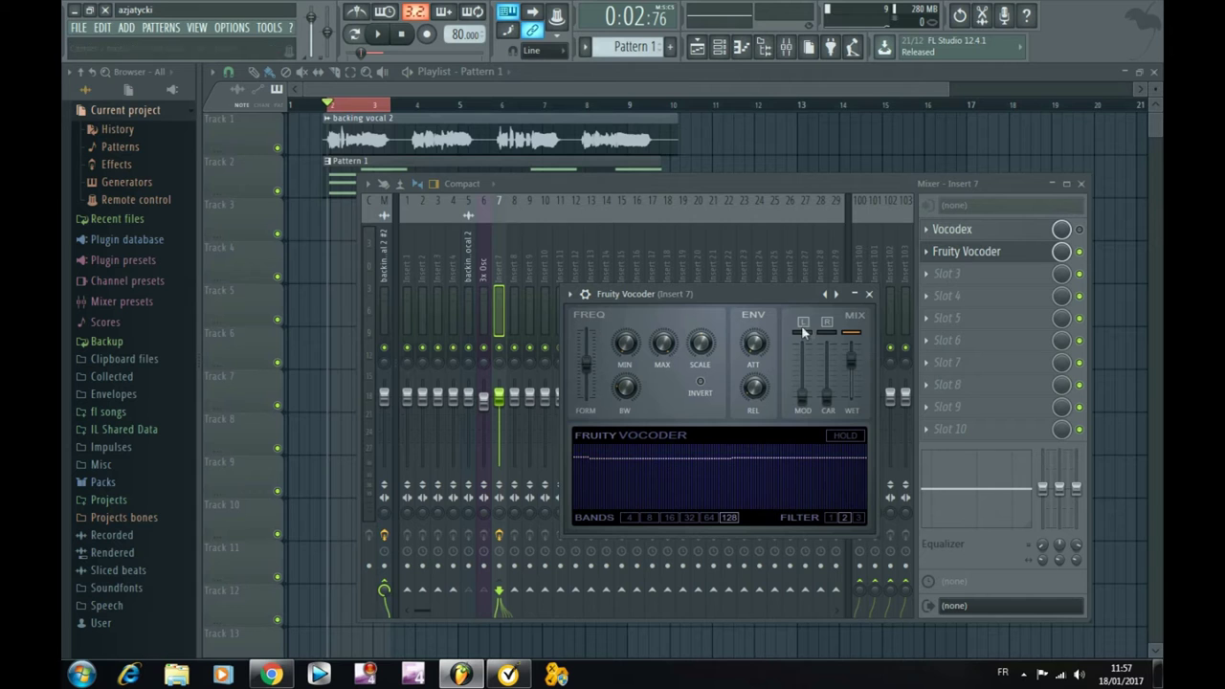
drag(778, 293, 749, 253)
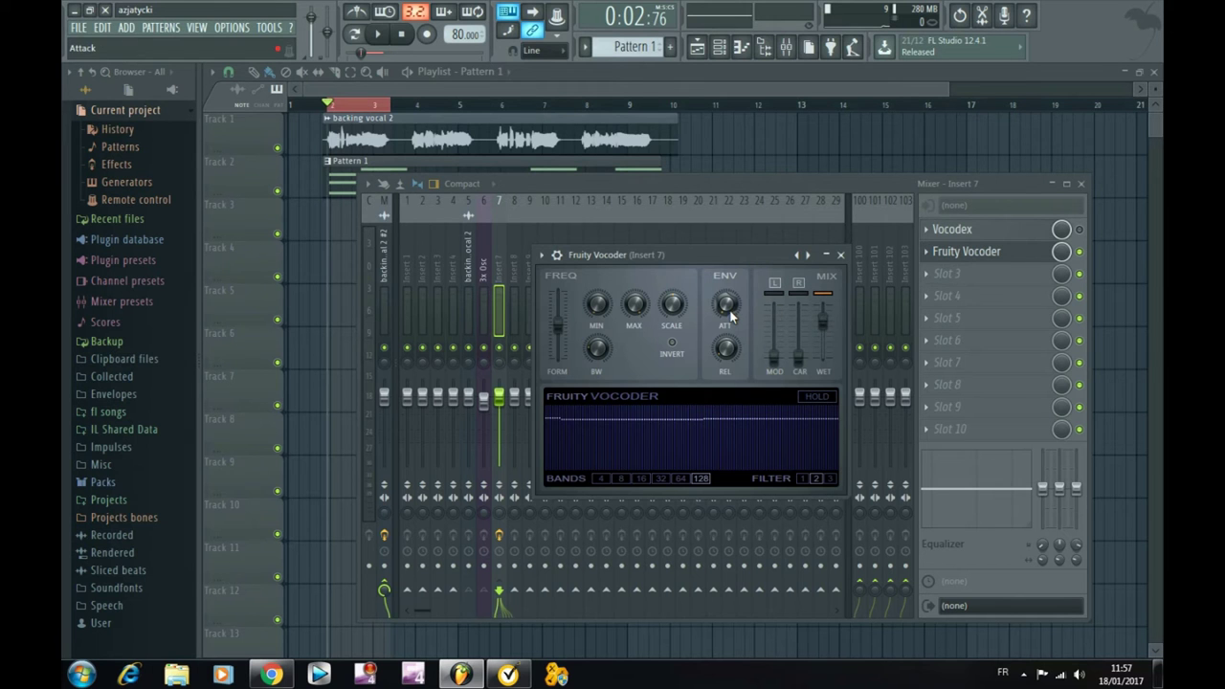
Pan the backing vocal 2 track left and the 3x Osc track 100% right, and start playback.
click(469, 268)
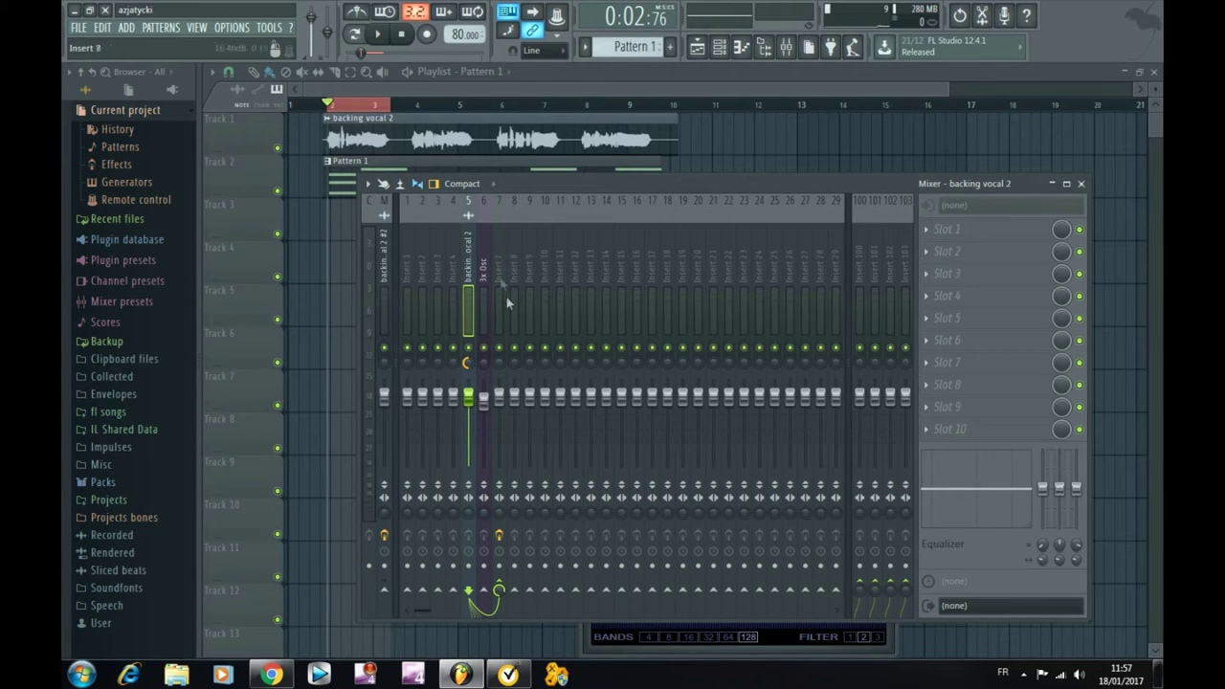
click(489, 251)
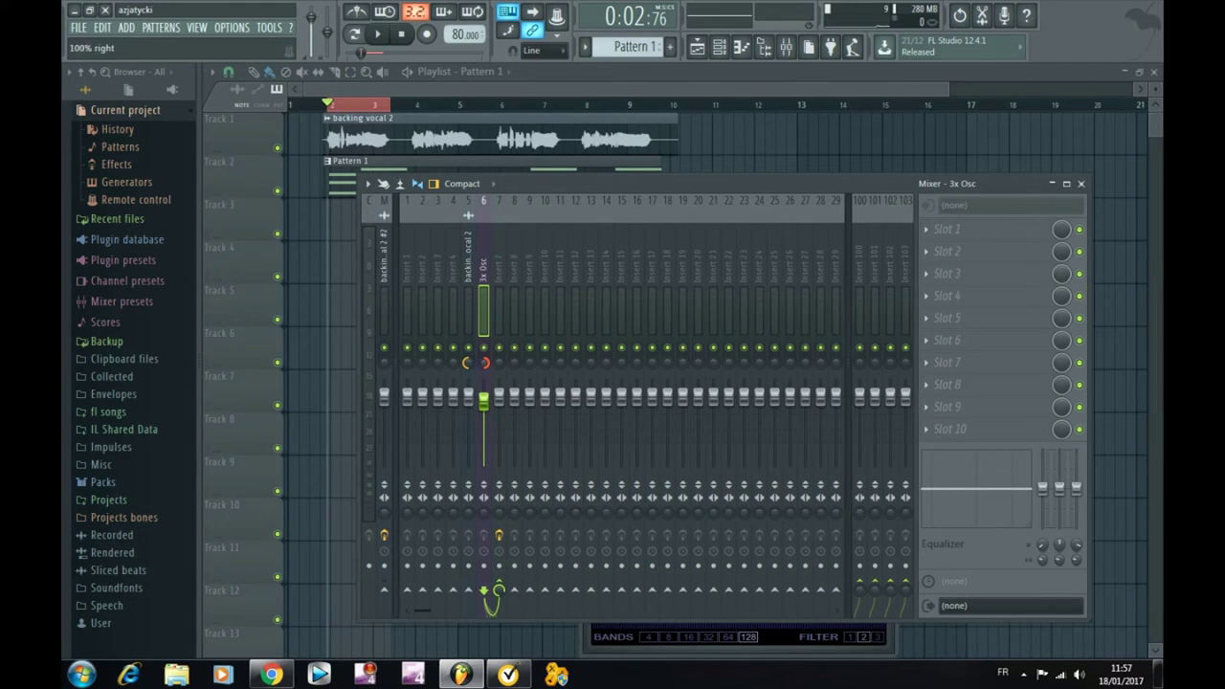
key(space)
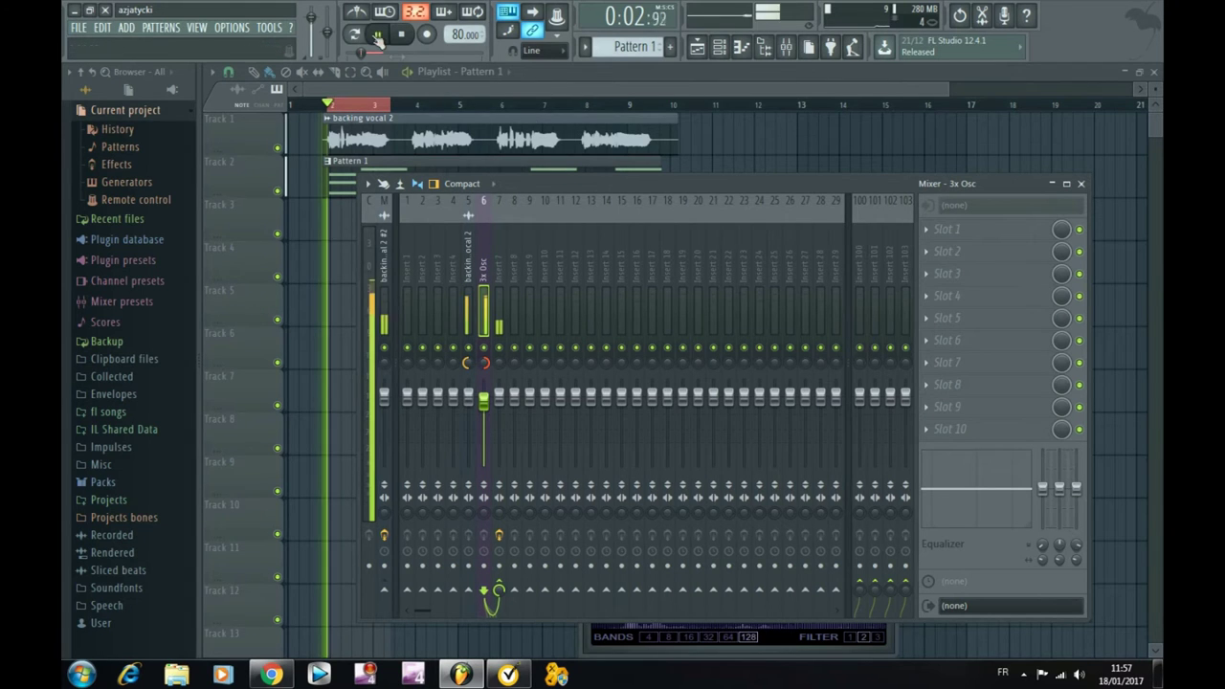
Reopen Fruity Vocoder on Insert 7 and watch its bands during playback before stopping the song.
key(Right)
click(988, 252)
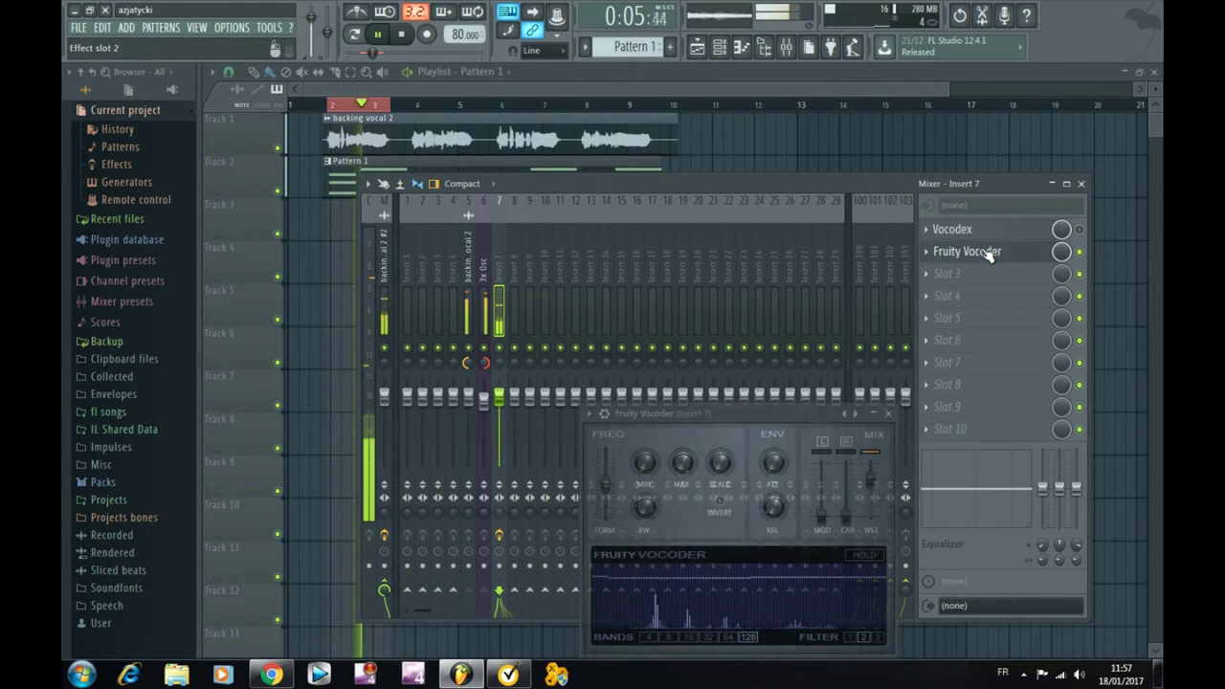
drag(741, 412, 671, 210)
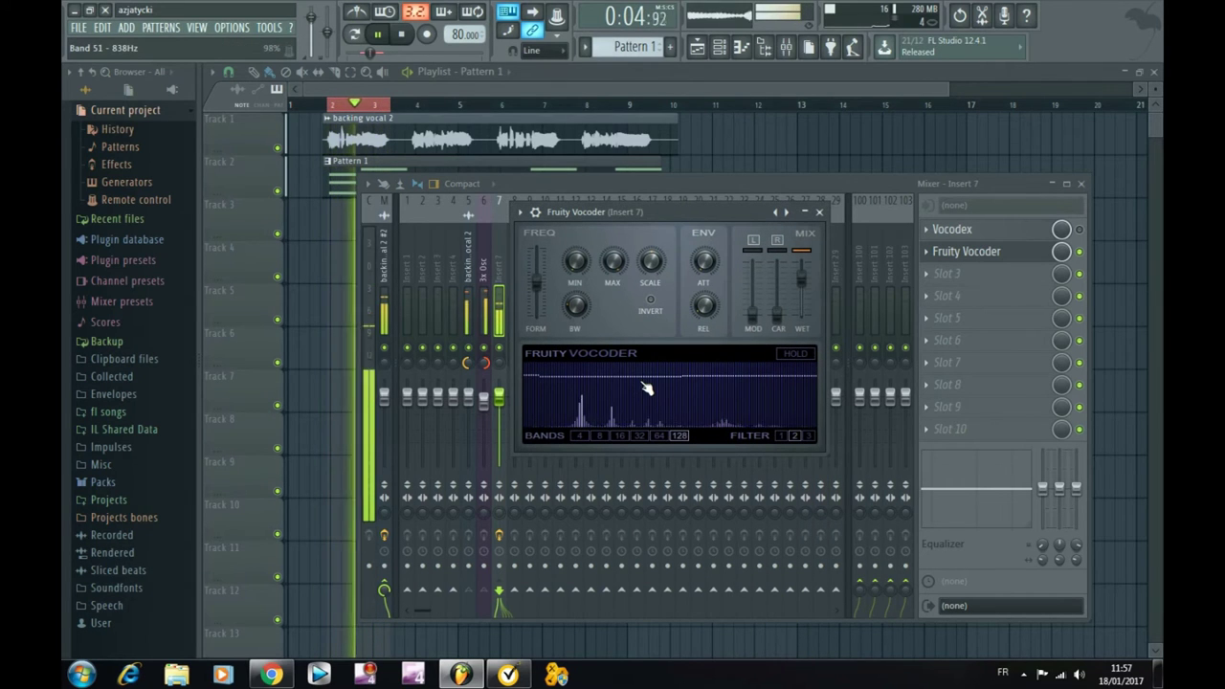
key(space)
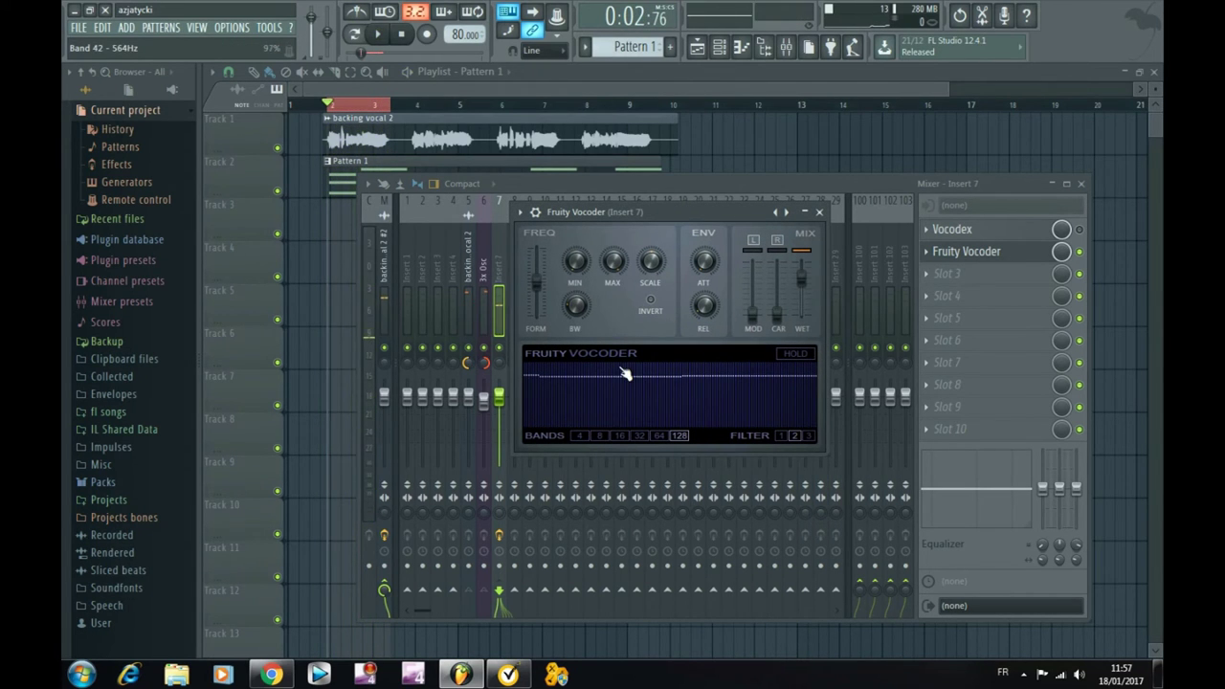
Level out the Fruity Vocoder's lower bands and set the number of bands to 64.
drag(542, 382, 661, 380)
click(658, 435)
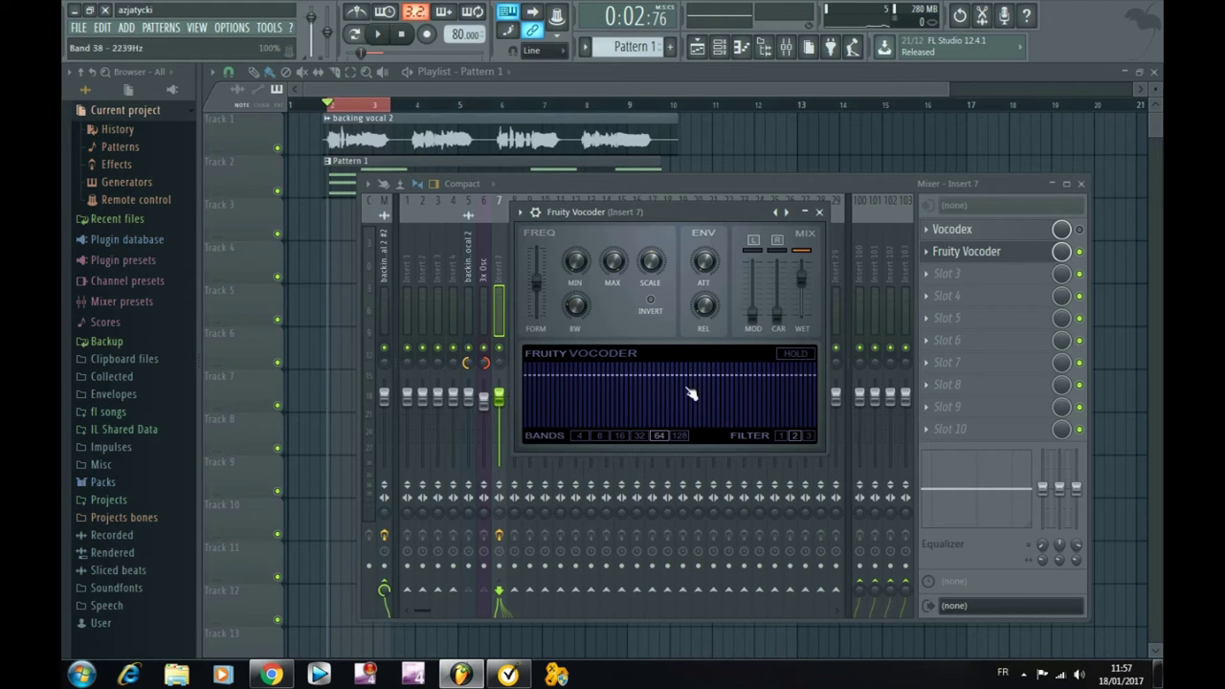
Redraw the Fruity Vocoder band levels during playback, ending with rising low bands and falling high bands, and stop the song.
key(space)
mouse_move(563, 418)
mouse_down()
mouse_move(711, 366)
mouse_move(762, 365)
mouse_move(813, 397)
mouse_up()
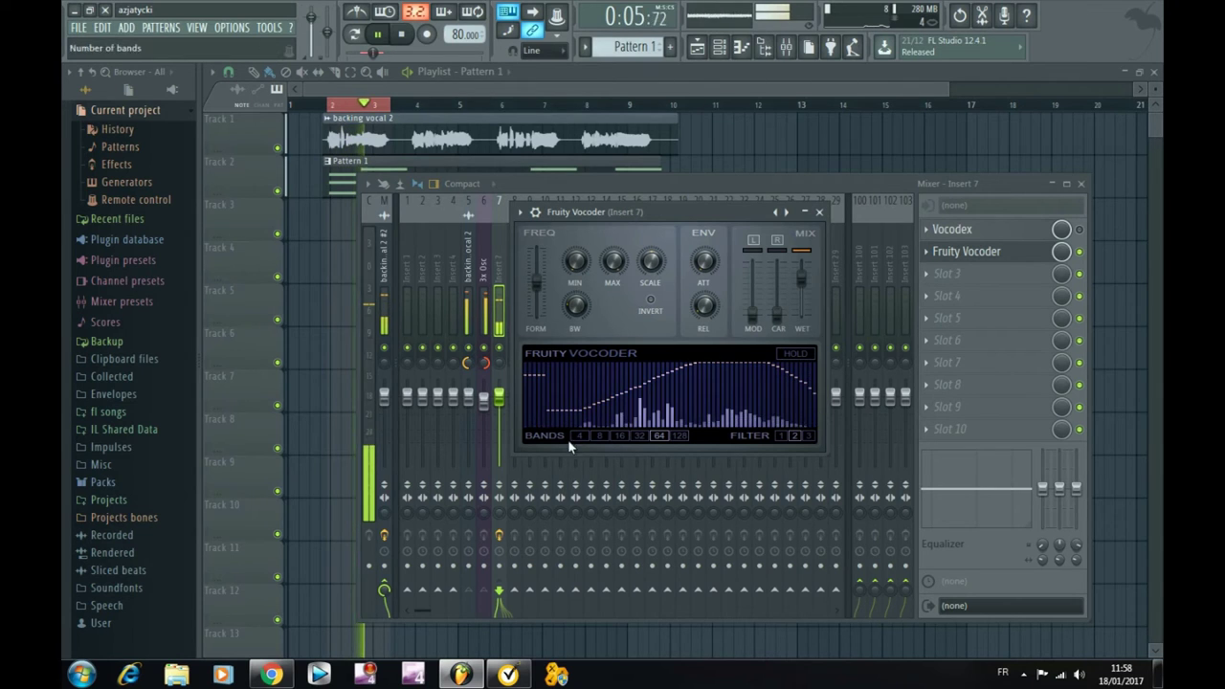
mouse_move(540, 421)
mouse_down()
mouse_move(705, 396)
mouse_move(751, 361)
mouse_move(818, 373)
mouse_up()
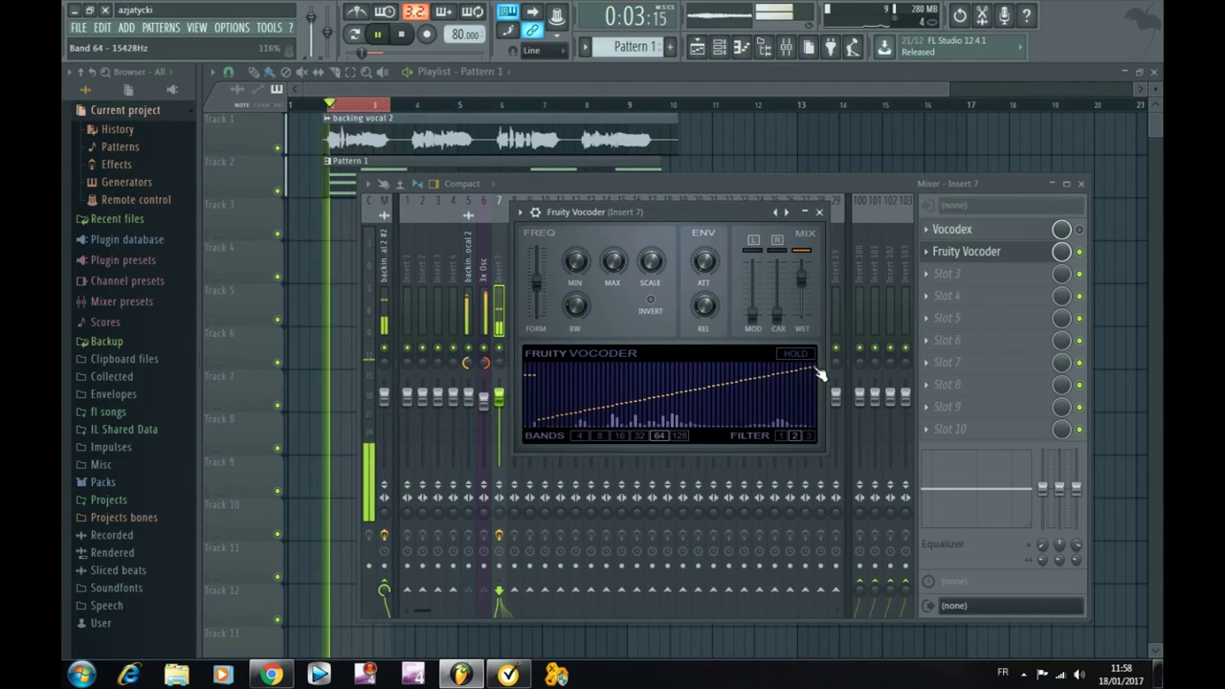
drag(683, 381, 773, 431)
mouse_move(620, 413)
mouse_down()
mouse_move(617, 369)
mouse_move(658, 371)
mouse_move(687, 390)
mouse_move(622, 379)
mouse_move(656, 386)
mouse_move(532, 378)
mouse_up()
key(space)
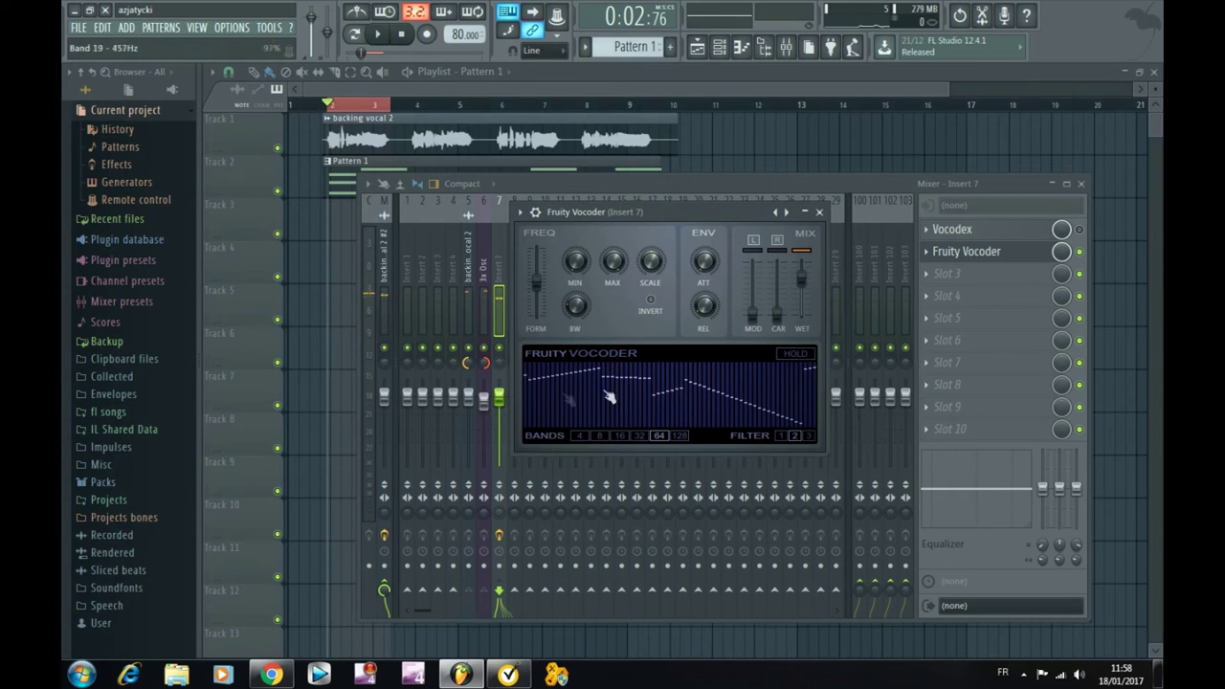
Level all the Fruity Vocoder bands close to maximum, then close it and switch the effect off on Insert 7.
drag(528, 378, 828, 368)
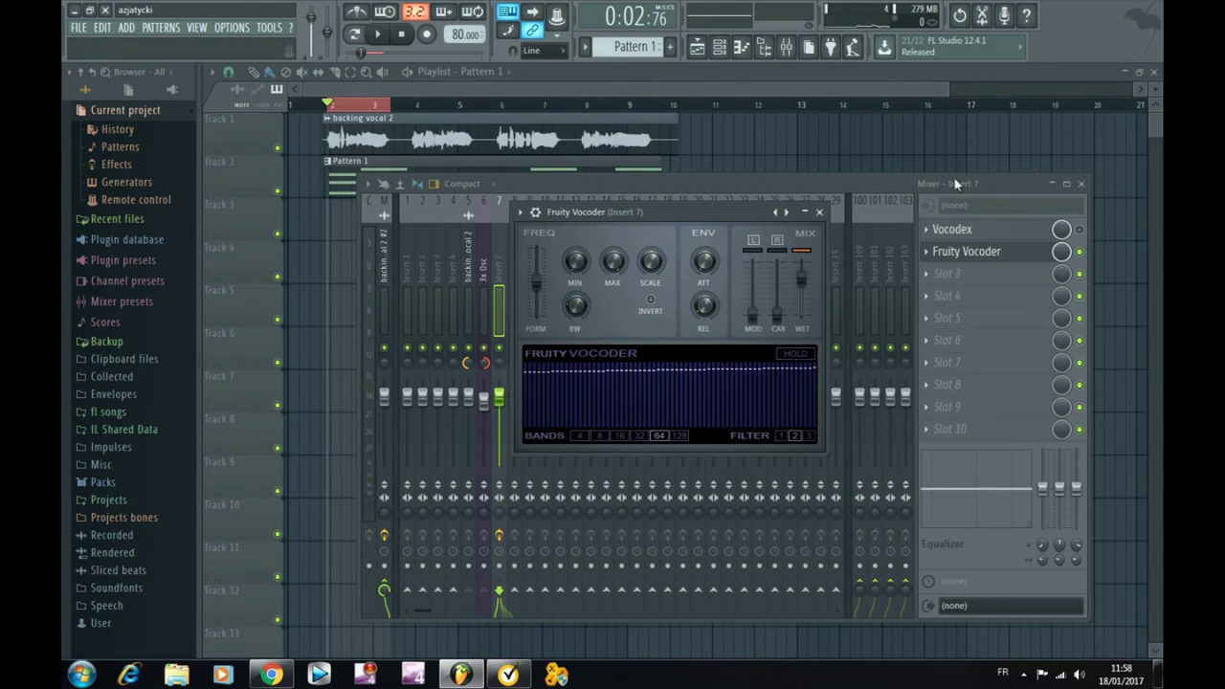
click(999, 181)
click(1080, 253)
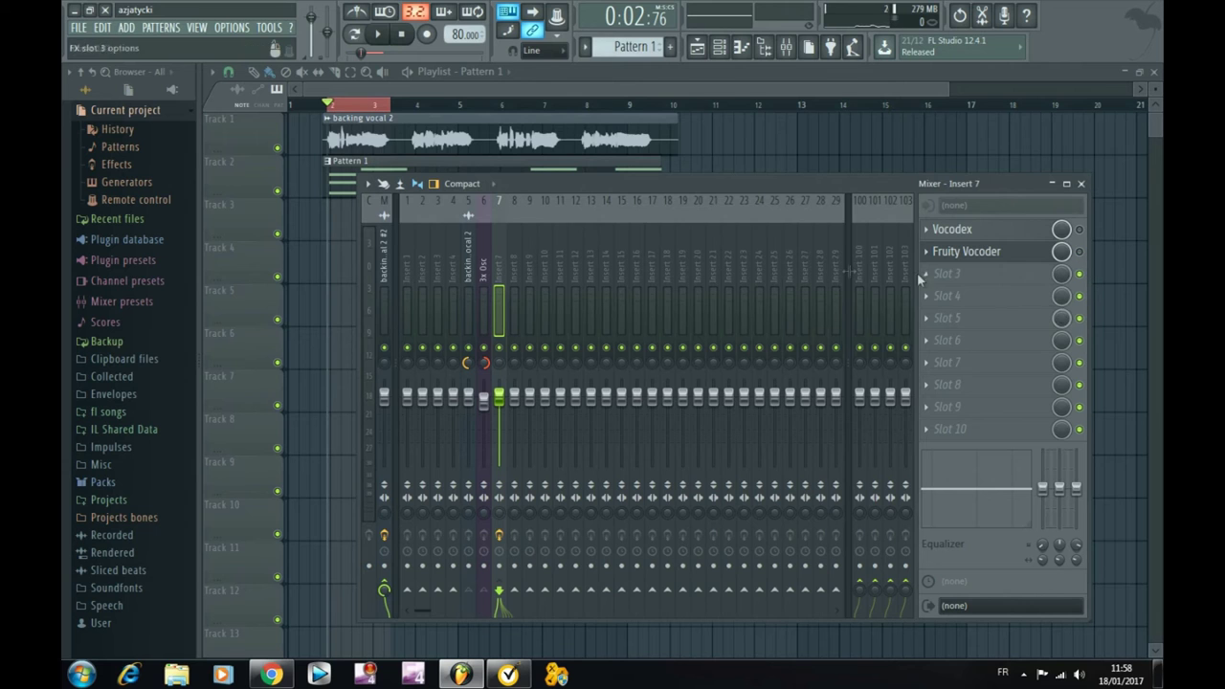
Open Vocodex on Insert 7 and enable L-R encoding in place of the modulator and carrier sidechain inputs.
click(995, 229)
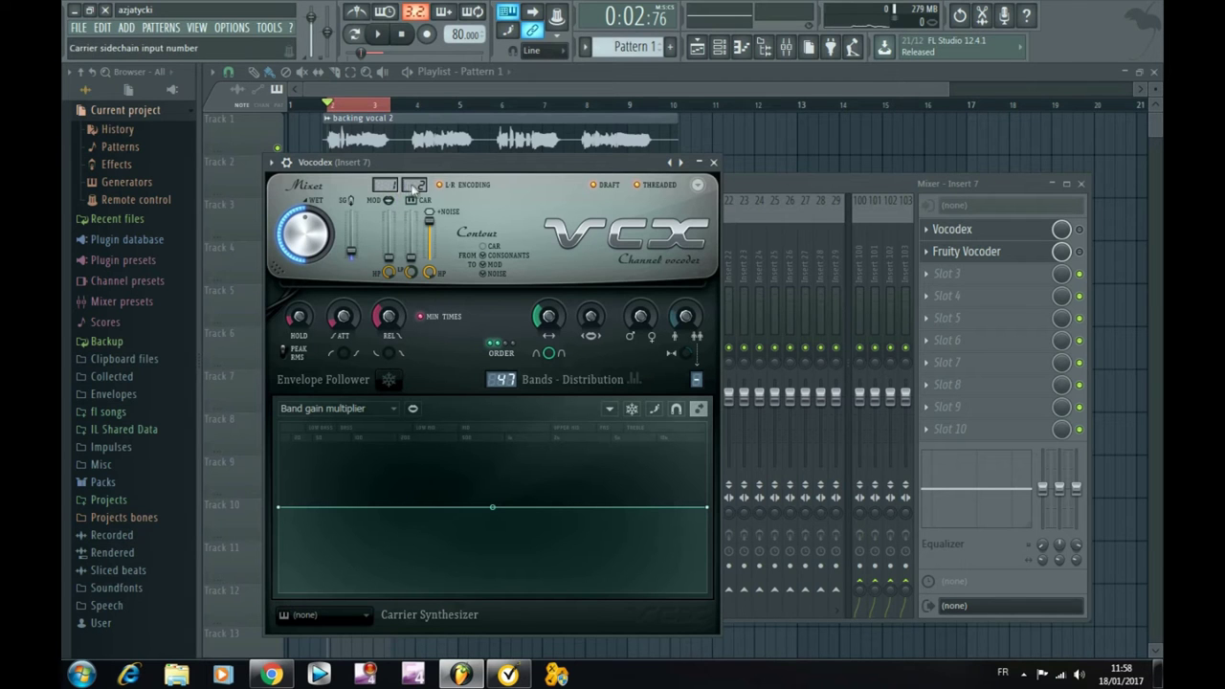
drag(414, 185, 385, 193)
drag(541, 179, 515, 178)
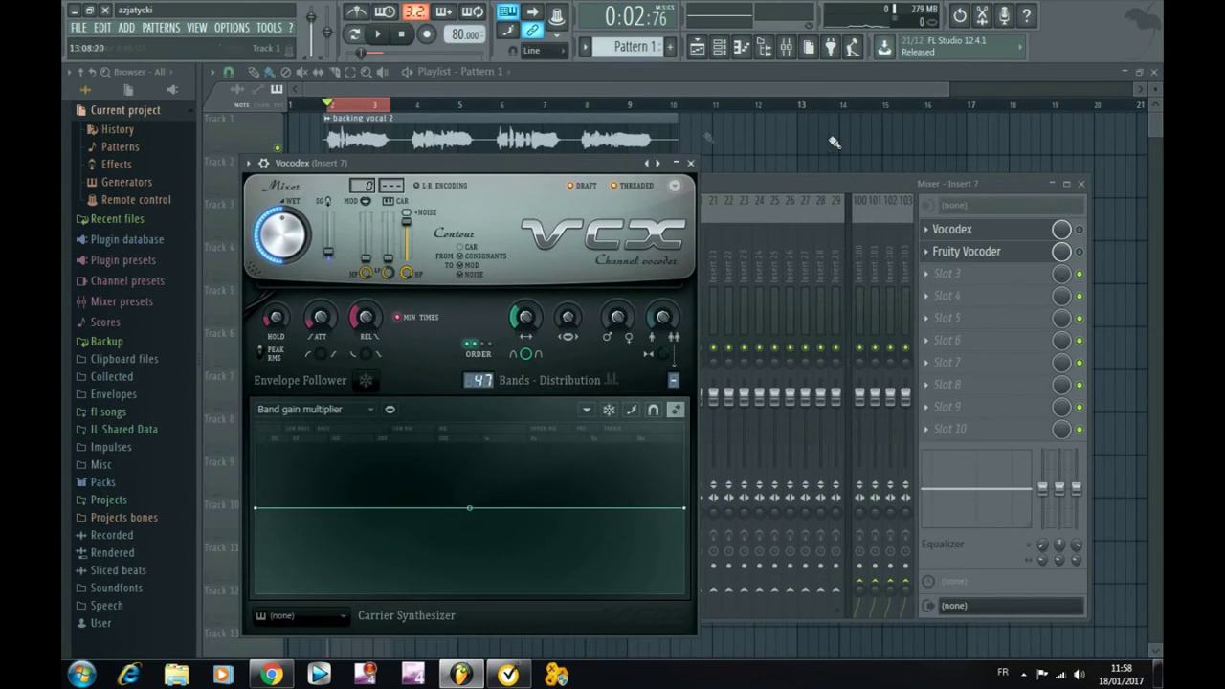
drag(796, 189, 863, 170)
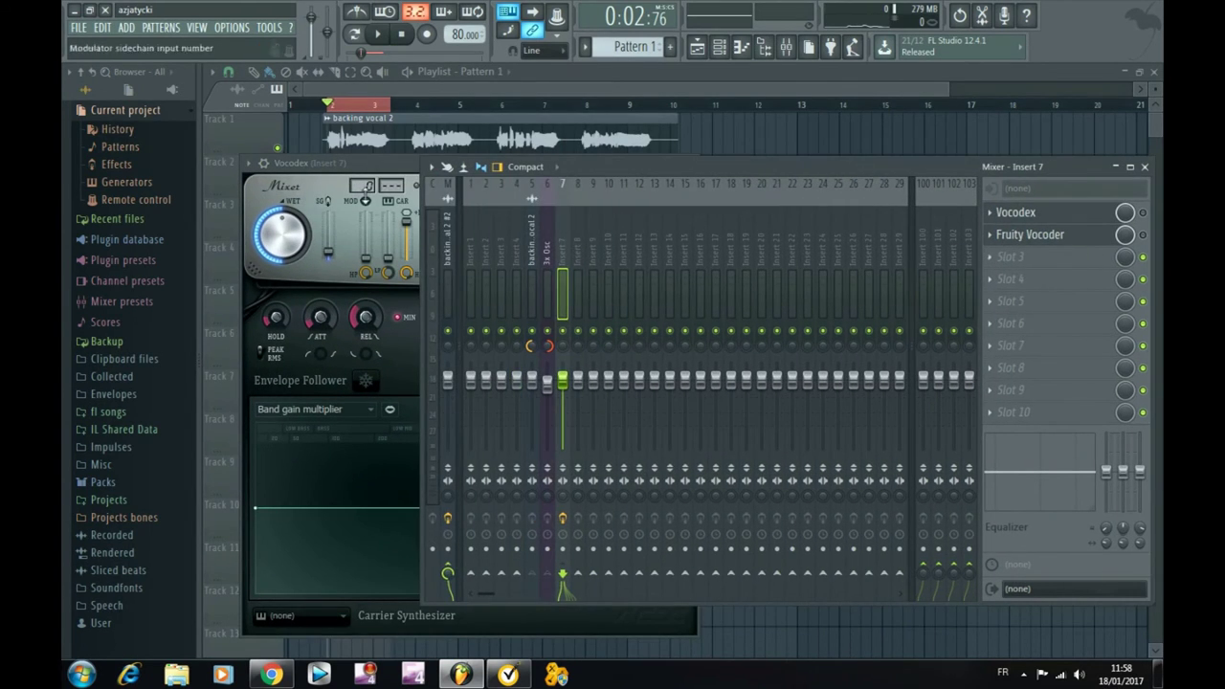
click(325, 174)
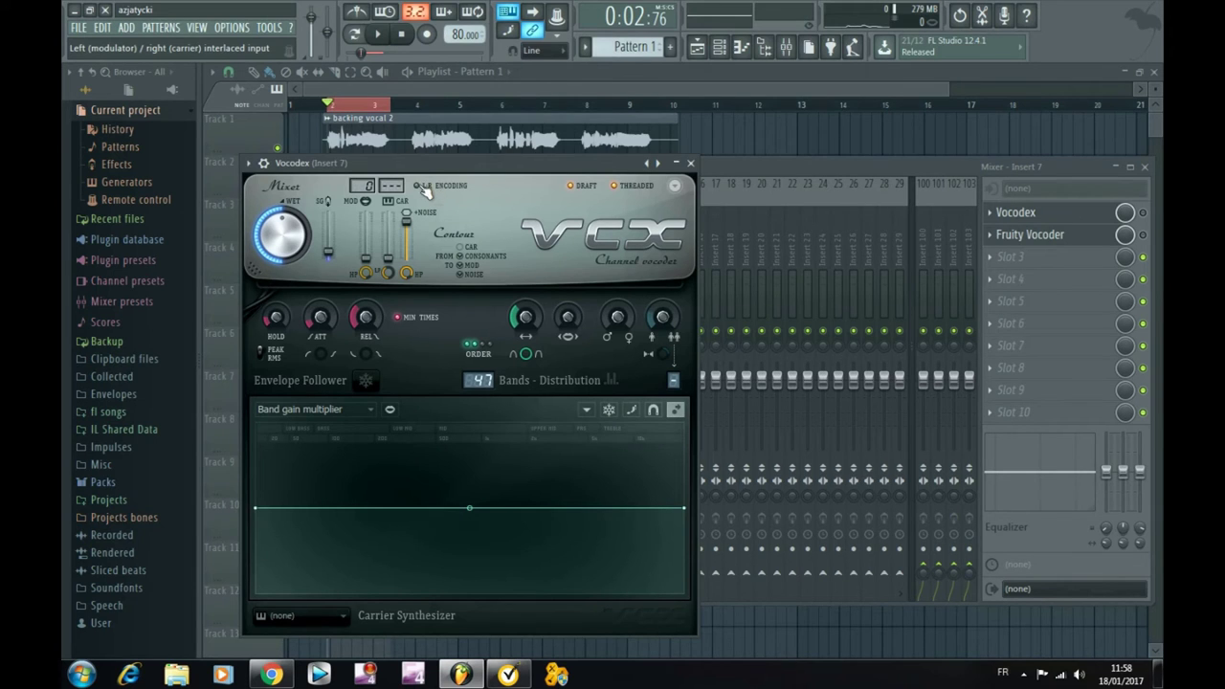
drag(475, 163, 630, 273)
Play the song briefly to check the L-R encoded signal, stop it, and bring the mixer back in front of Vocodex.
click(380, 35)
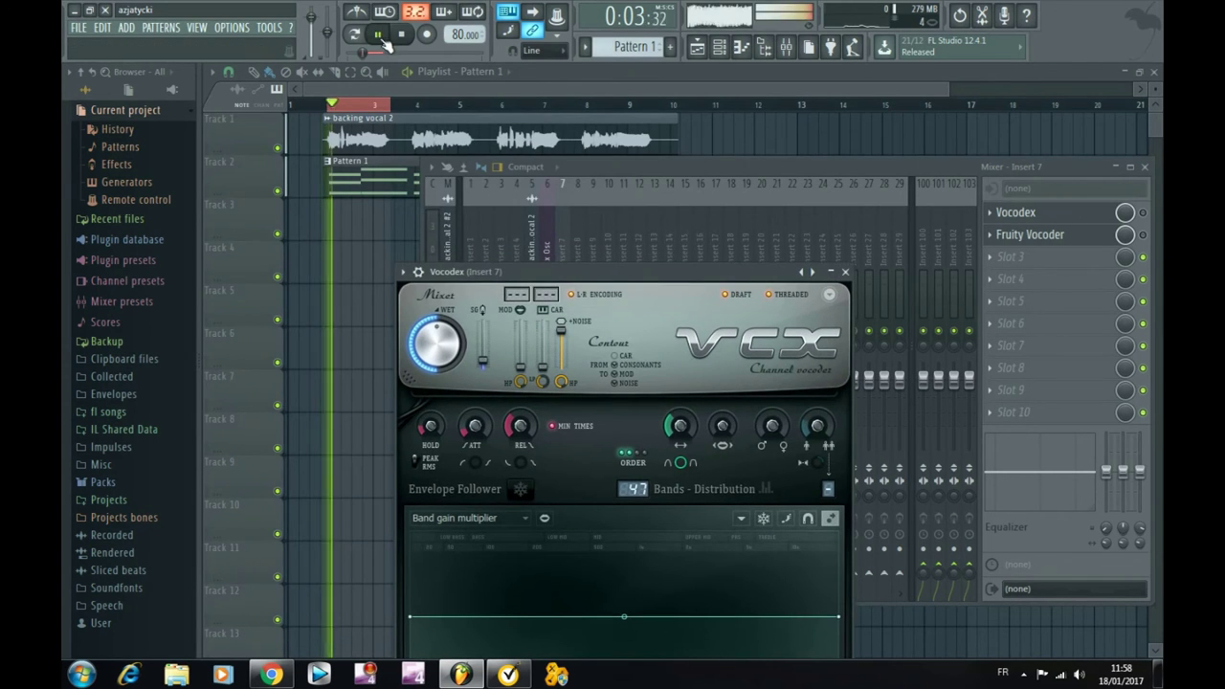
key(space)
drag(568, 284, 777, 282)
click(541, 356)
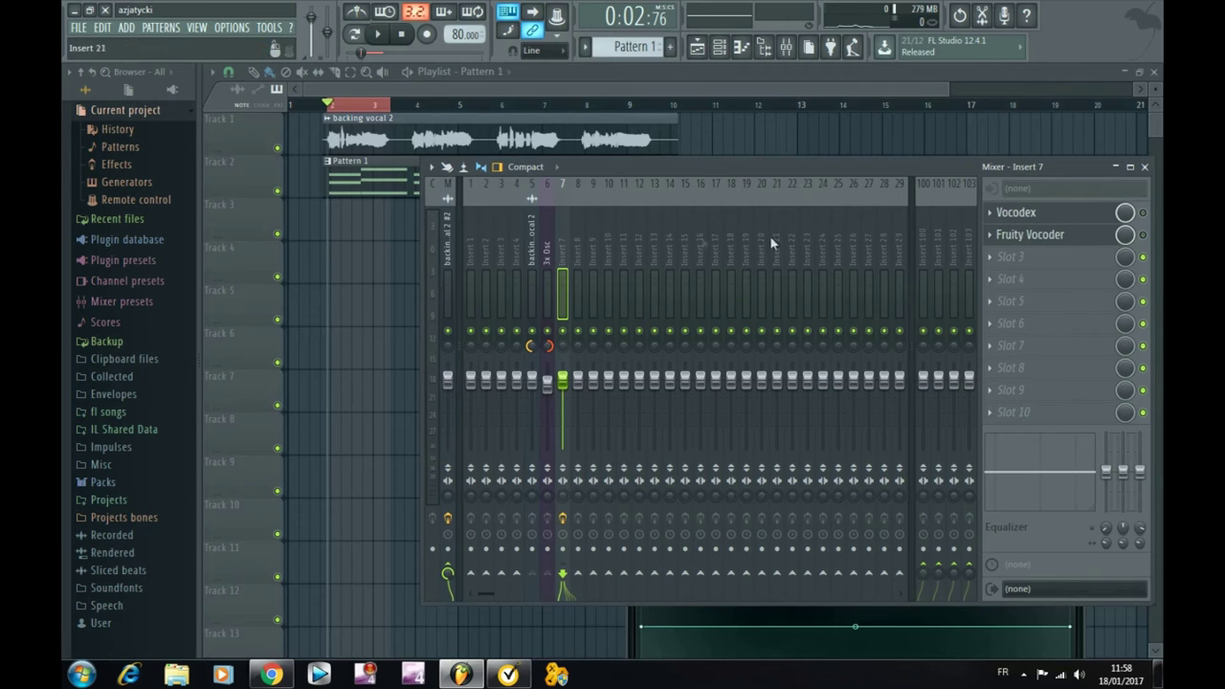
Enable Vocodex on Insert 7 and compare playback with the effect on and bypassed, leaving it enabled with the song stopped.
click(383, 35)
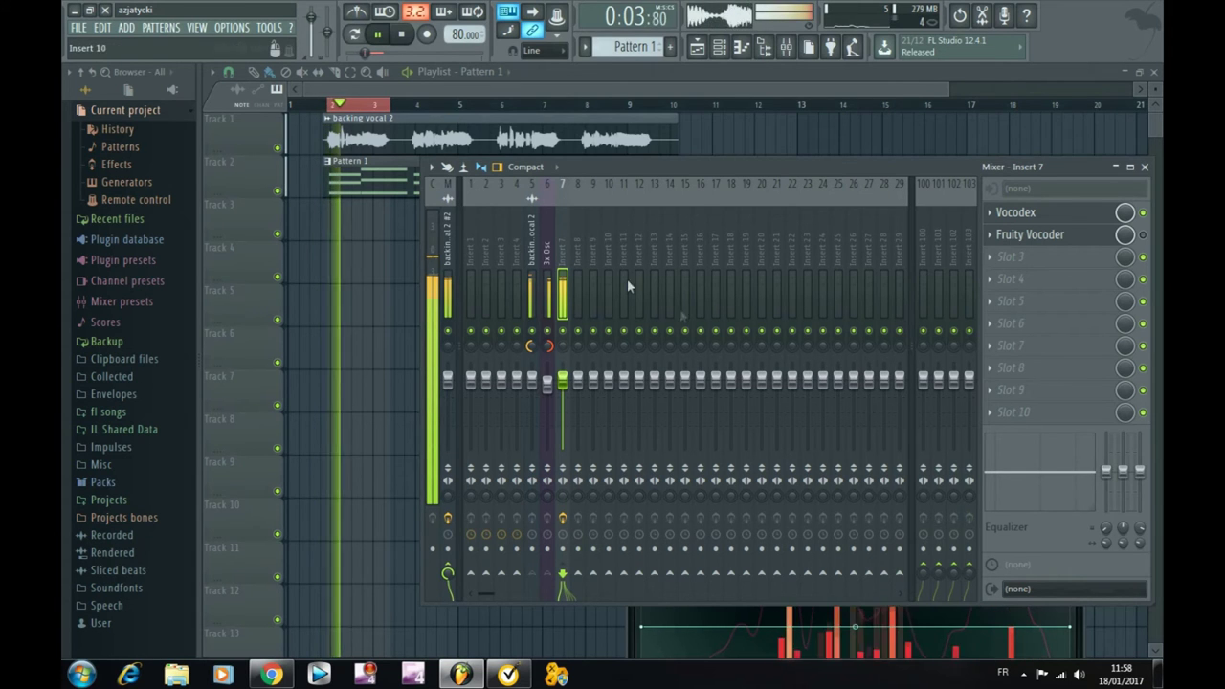
drag(689, 168, 519, 168)
click(852, 214)
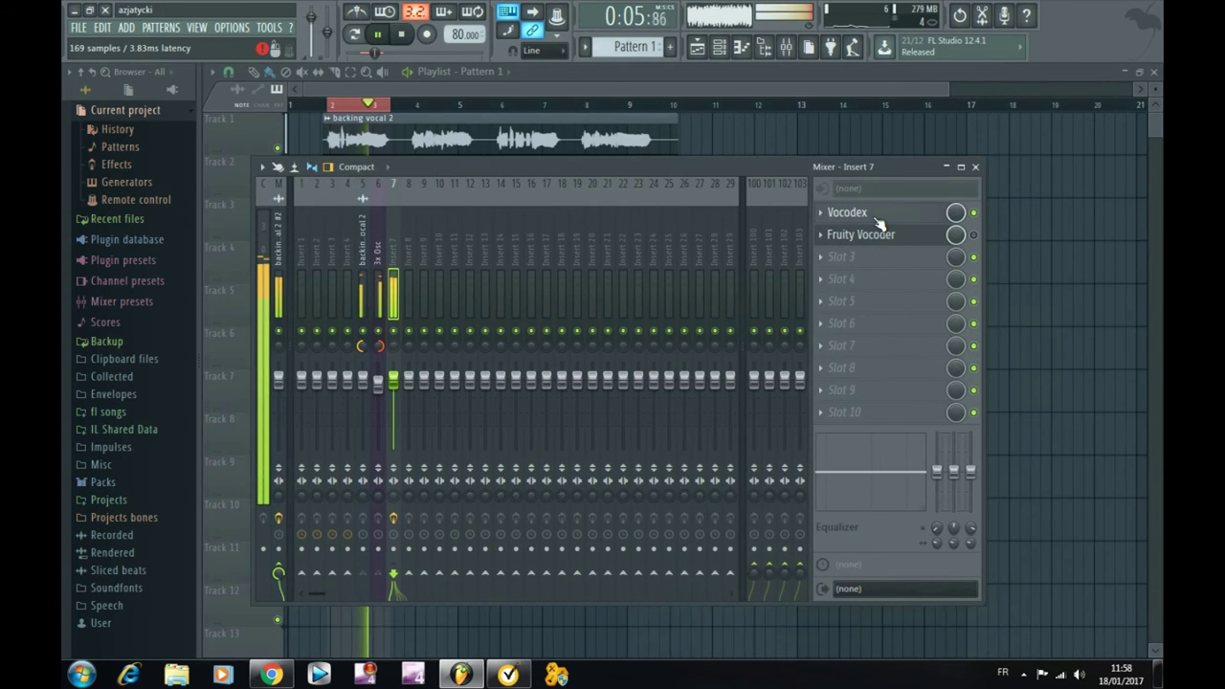
key(space)
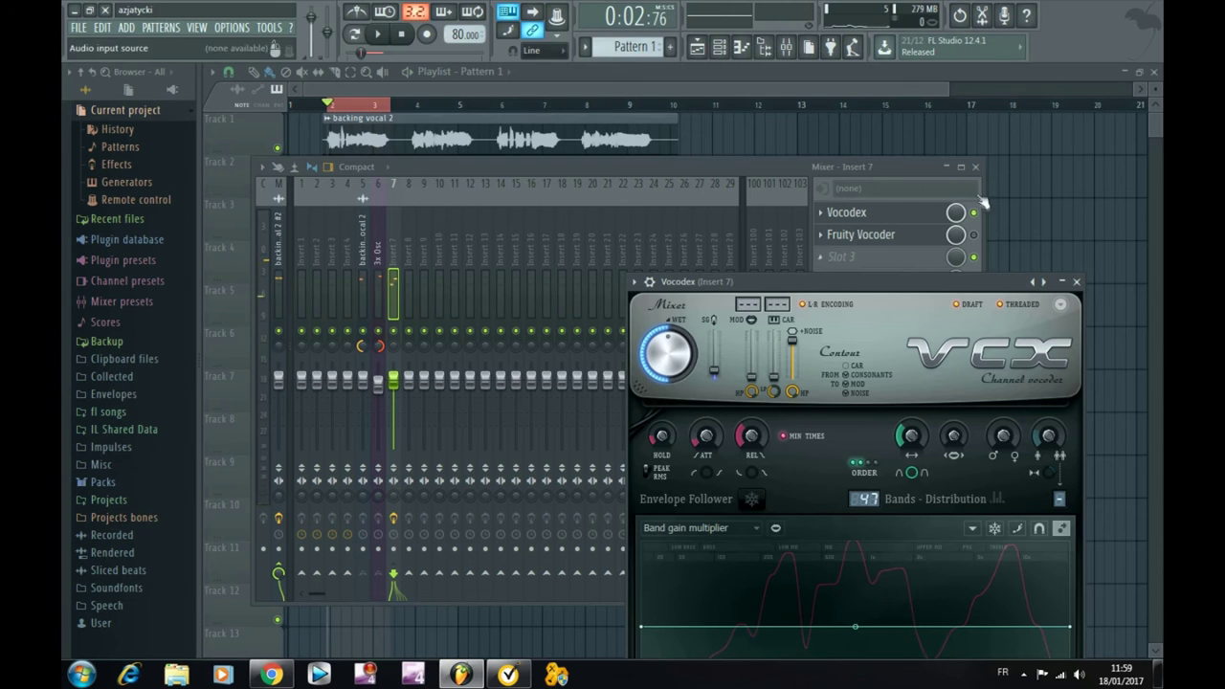
click(981, 214)
click(973, 213)
key(space)
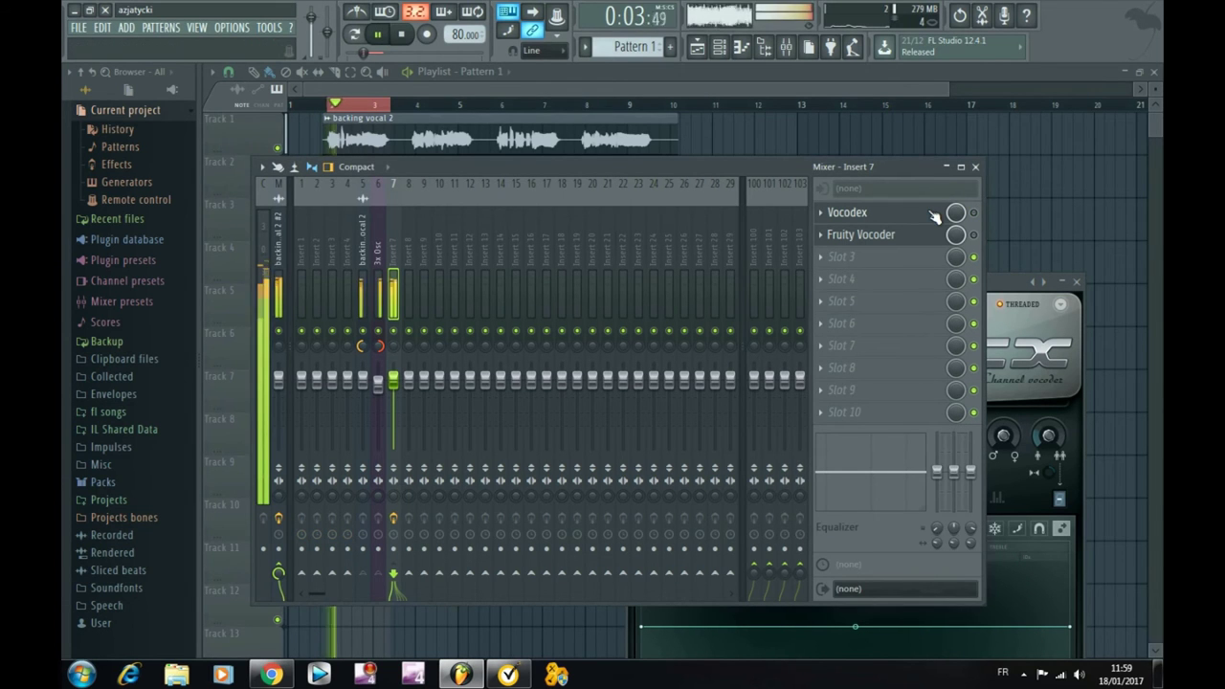
key(space)
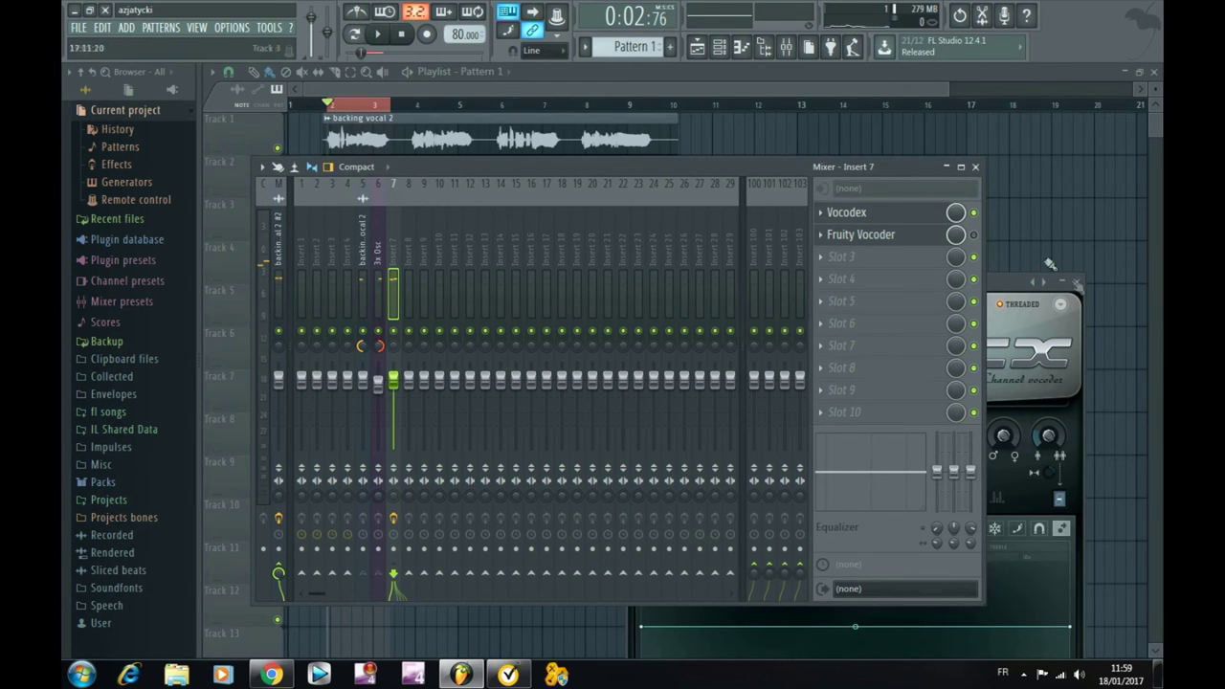
Close Vocodex and reset the panning of the backing vocal 2 and 3x Osc mixer tracks to centre.
drag(1014, 290, 511, 190)
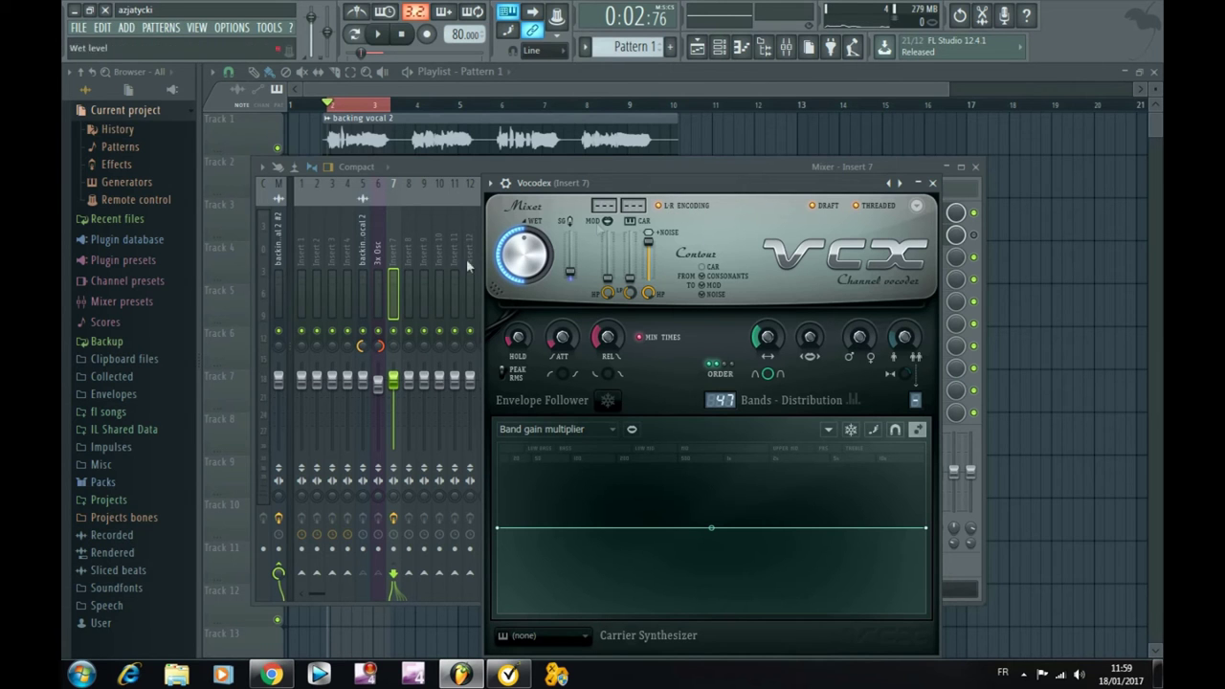
drag(588, 180, 681, 125)
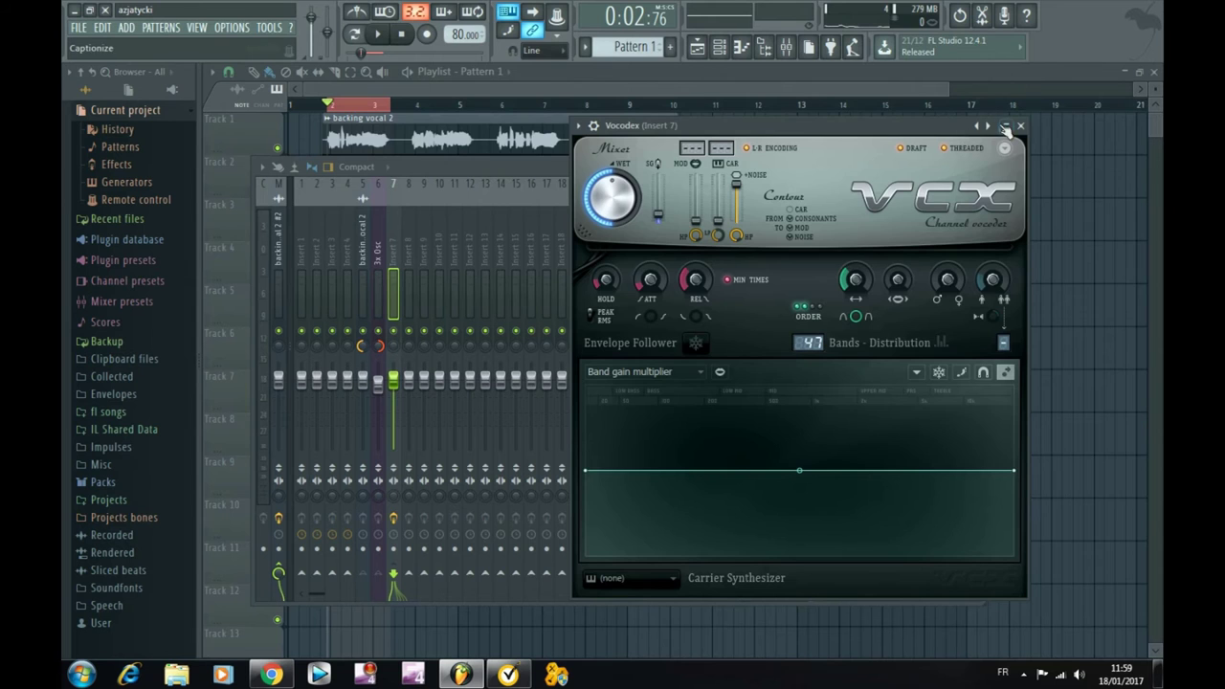
click(1021, 126)
right_click(372, 347)
click(378, 353)
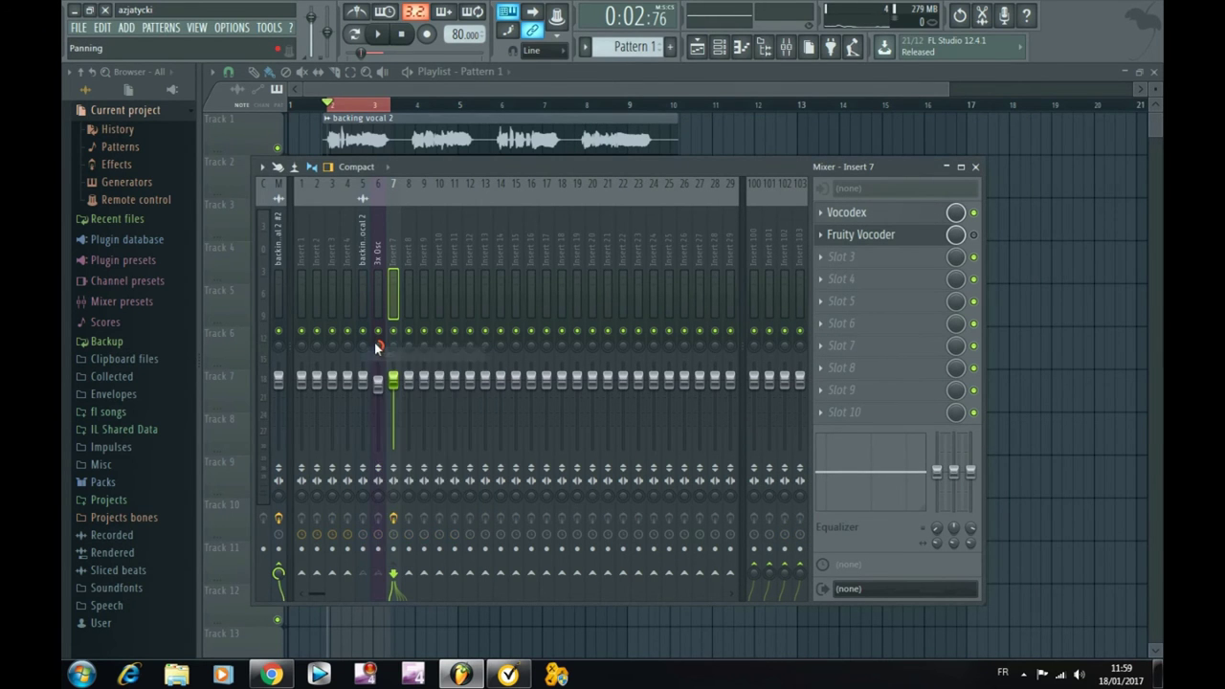
right_click(374, 342)
key(Escape)
Reopen Vocodex on Insert 7, listen to the song with both source tracks centred, and stop playback.
click(851, 212)
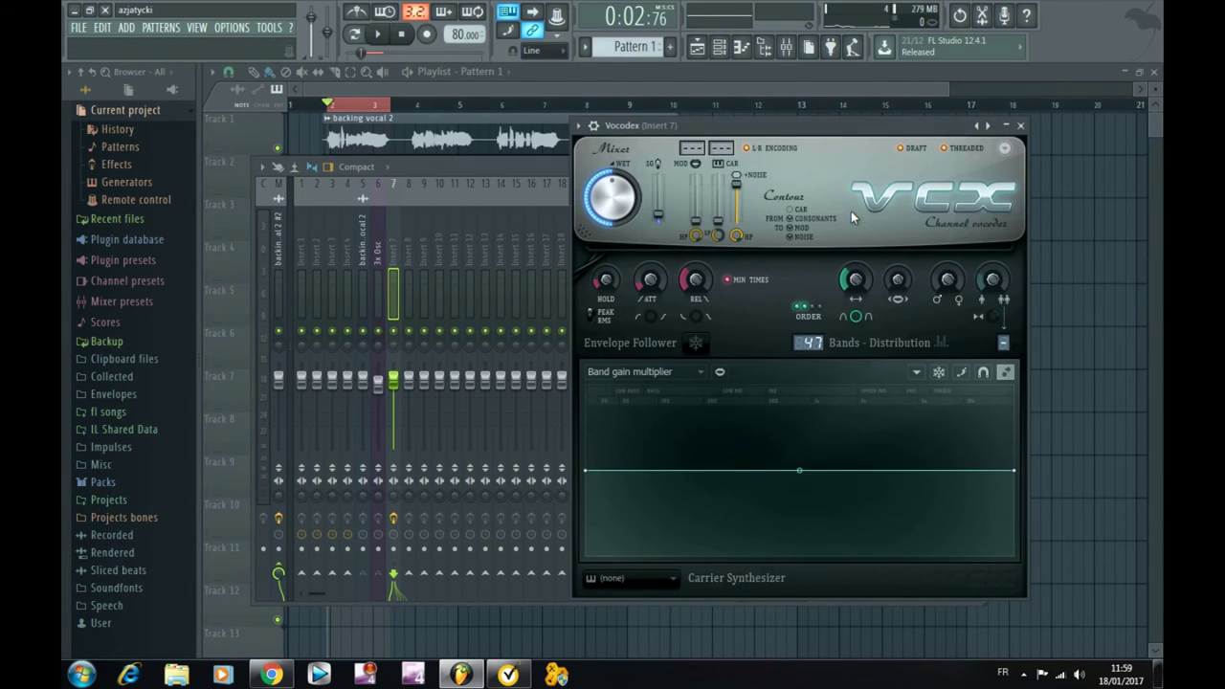
key(space)
click(403, 34)
key(space)
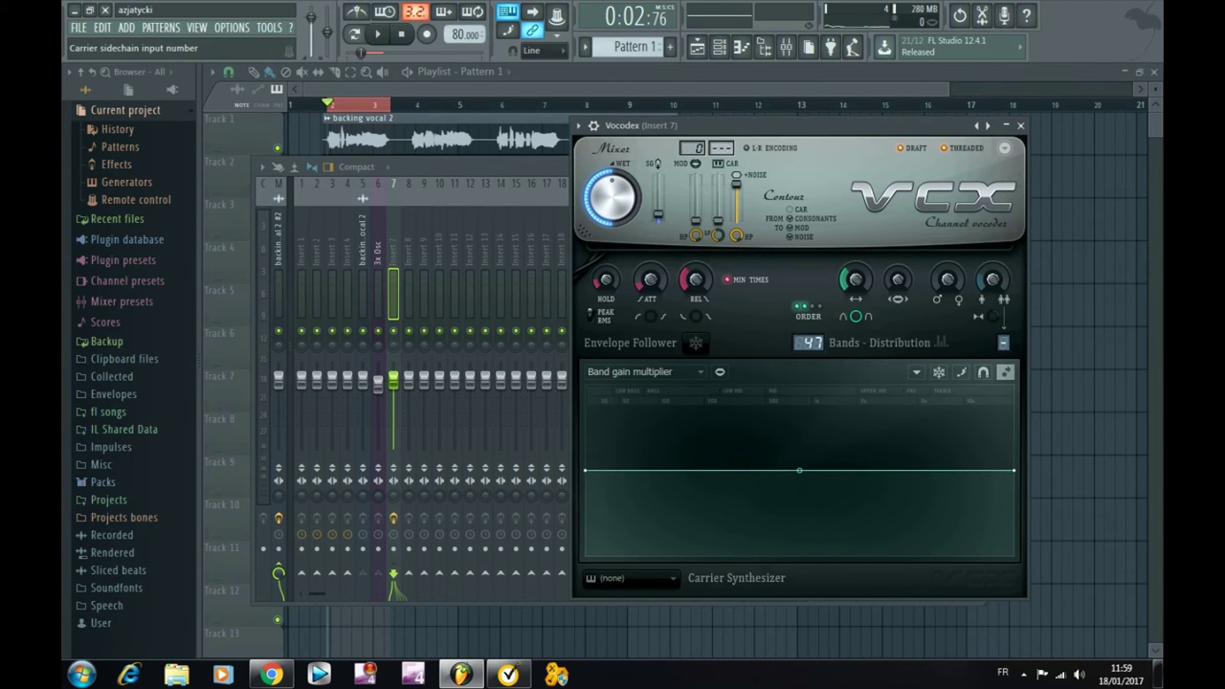
Set Vocodex's modulator sidechain input to 1 and carrier input to 2, then play the song to check and stop it.
scroll(692, 148, up, 8)
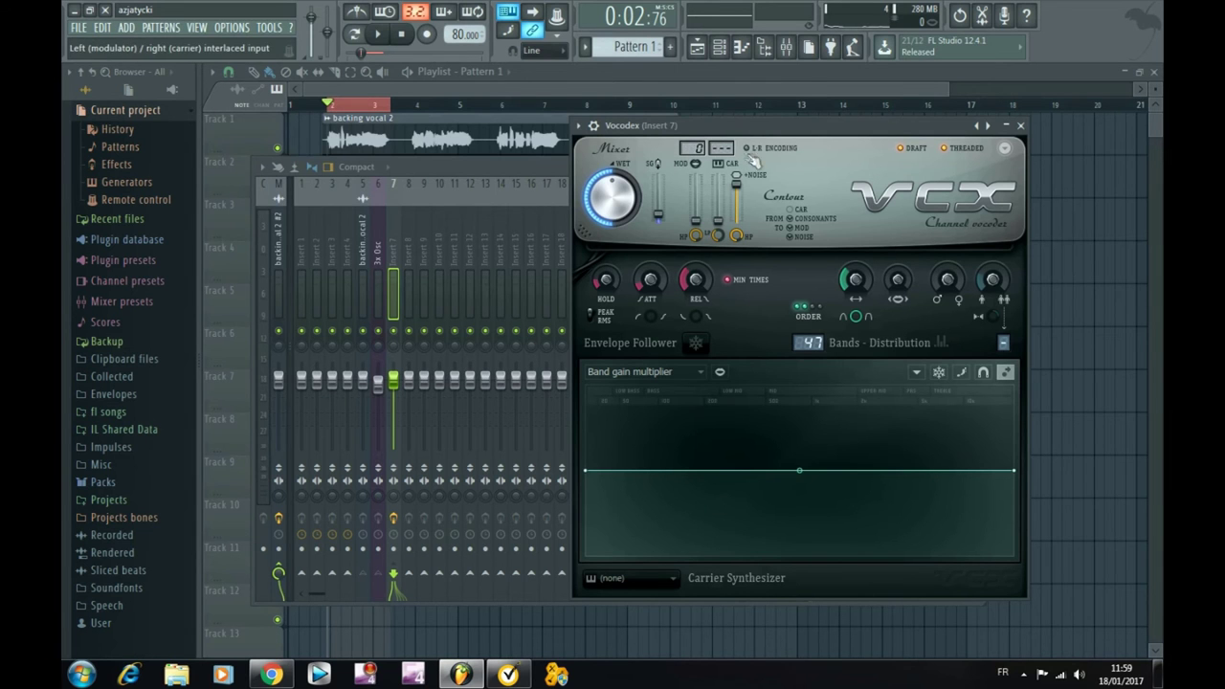
drag(691, 140, 709, 174)
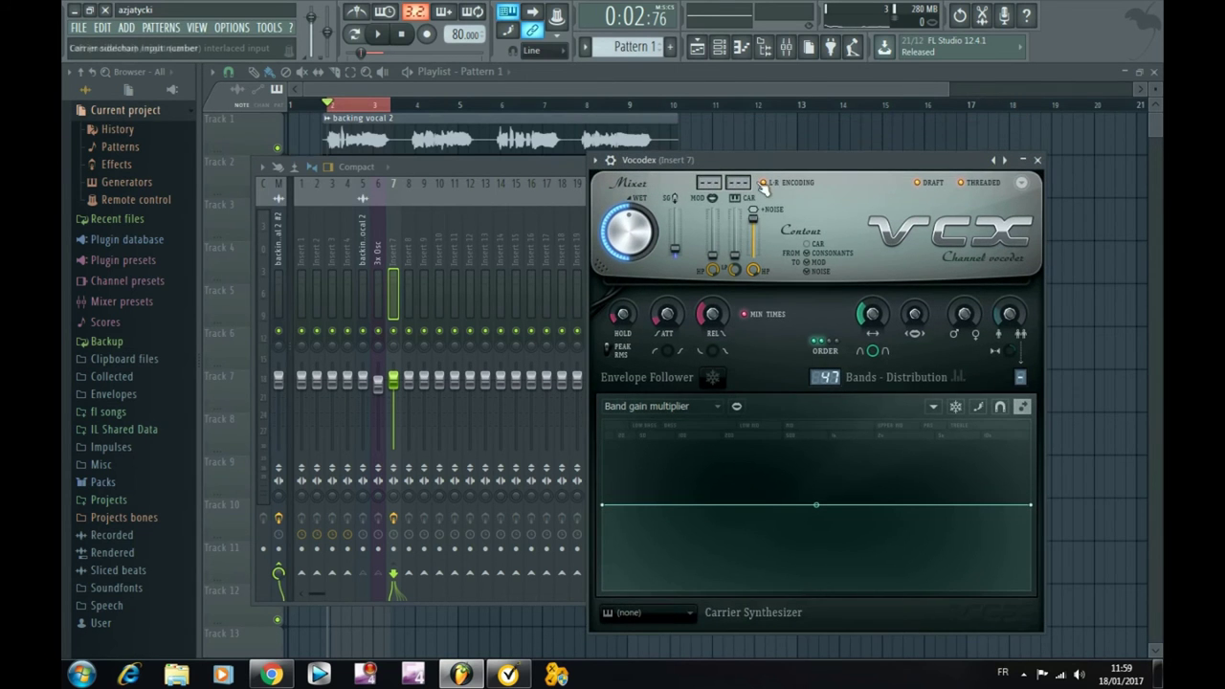
scroll(706, 181, up, 1)
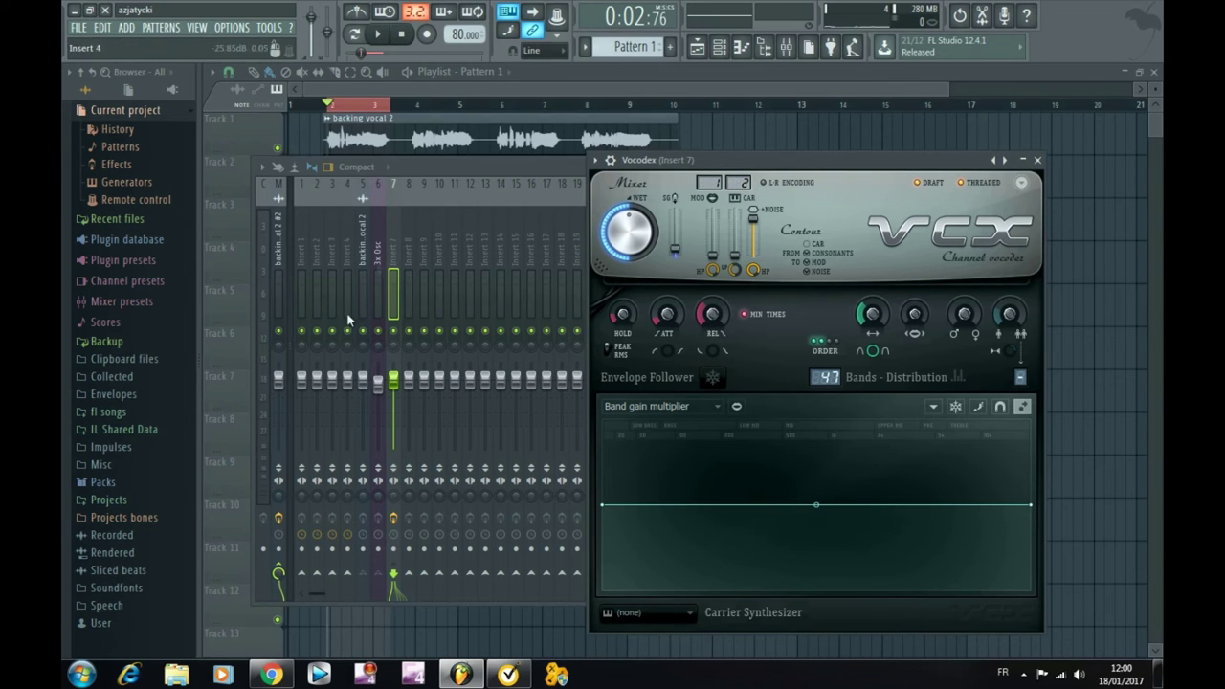
click(378, 34)
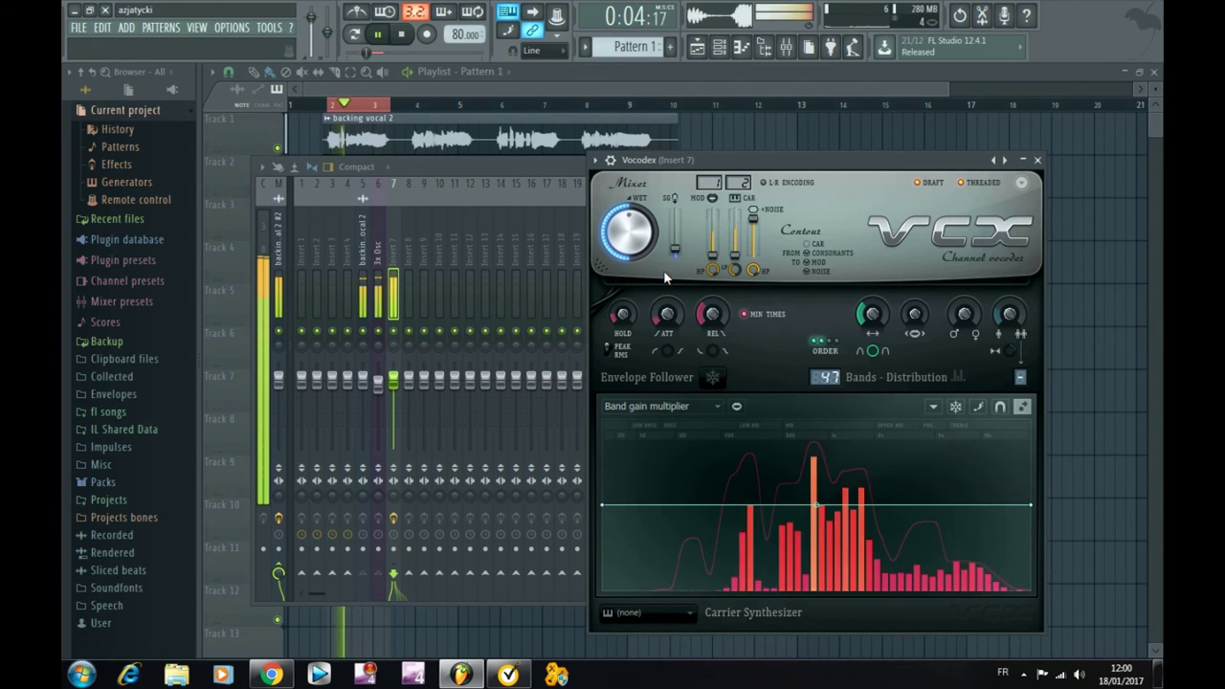
key(space)
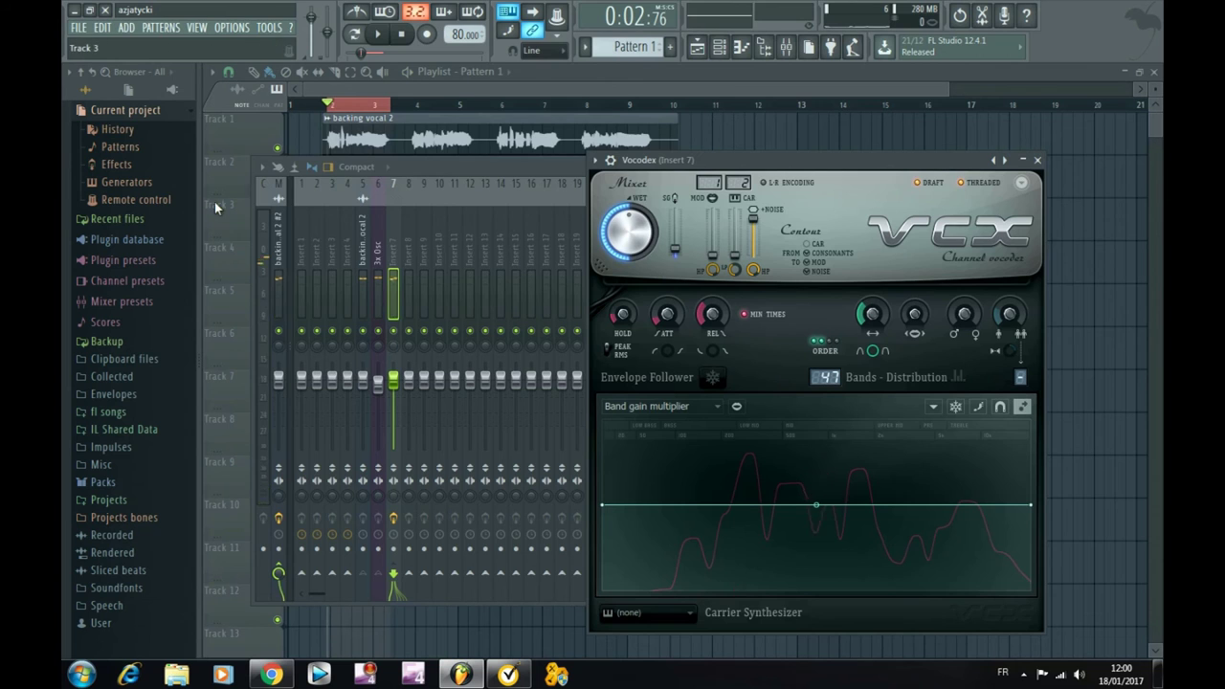
Close the open windows, show the channel rack, and examine the 3x Osc chord notes in the piano roll.
key(F12)
click(720, 47)
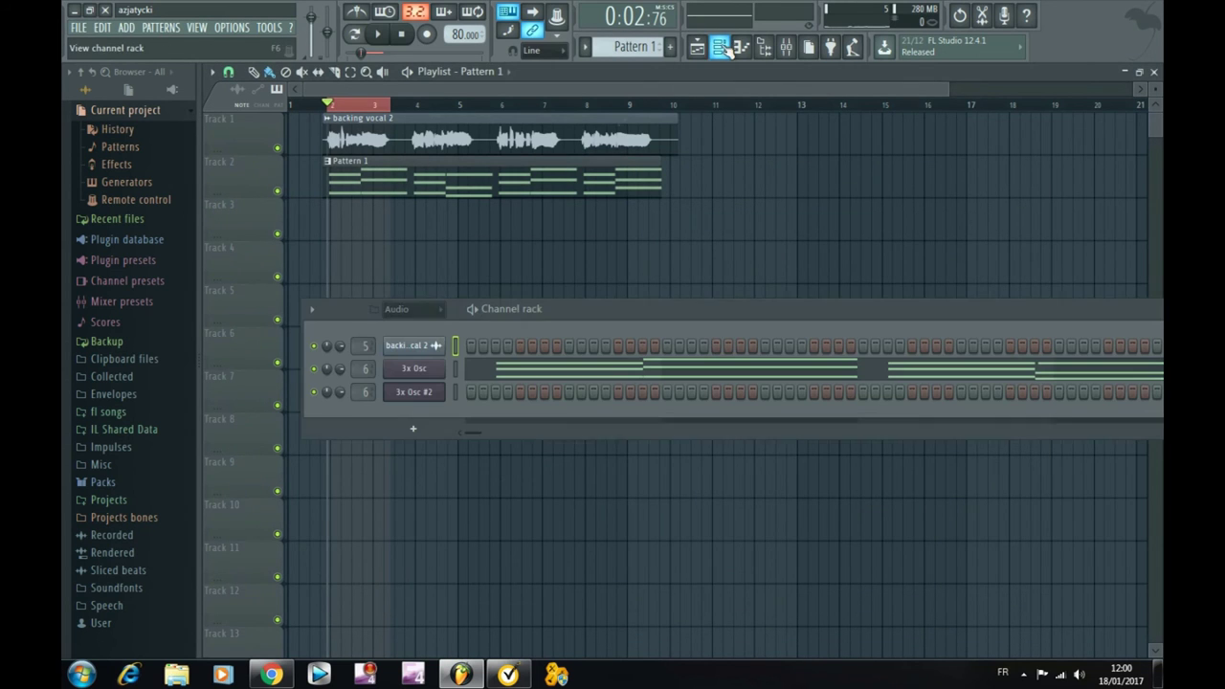
drag(587, 323, 509, 328)
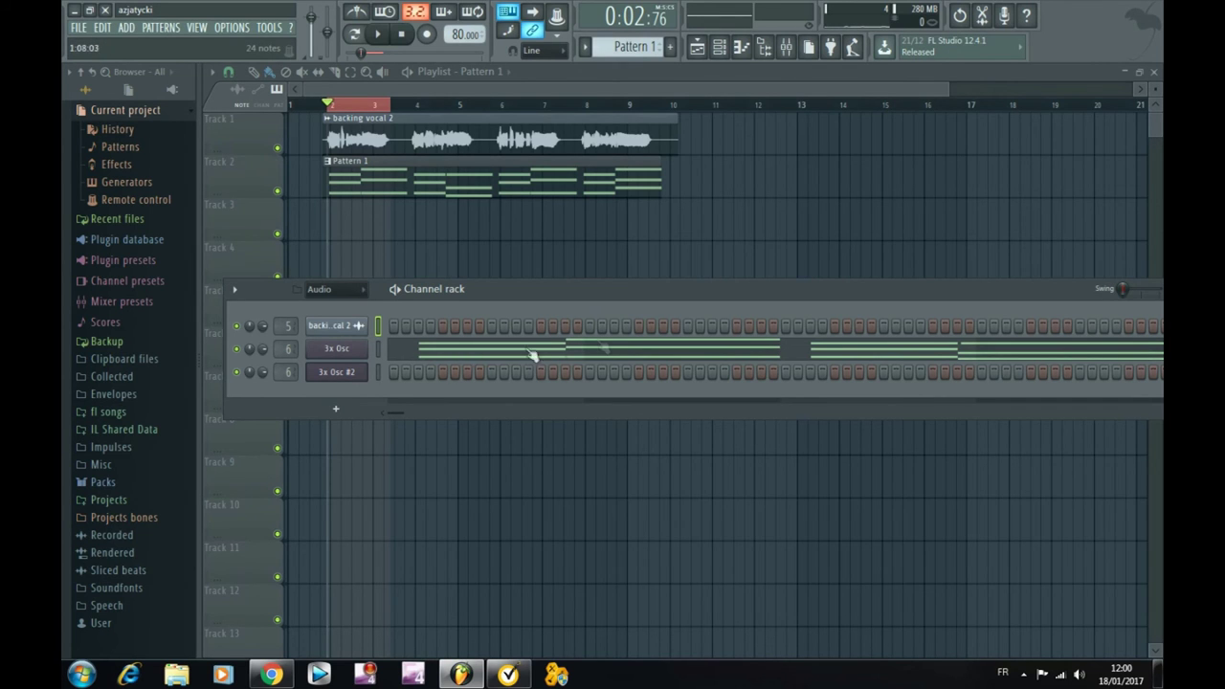
click(622, 353)
drag(377, 94, 593, 235)
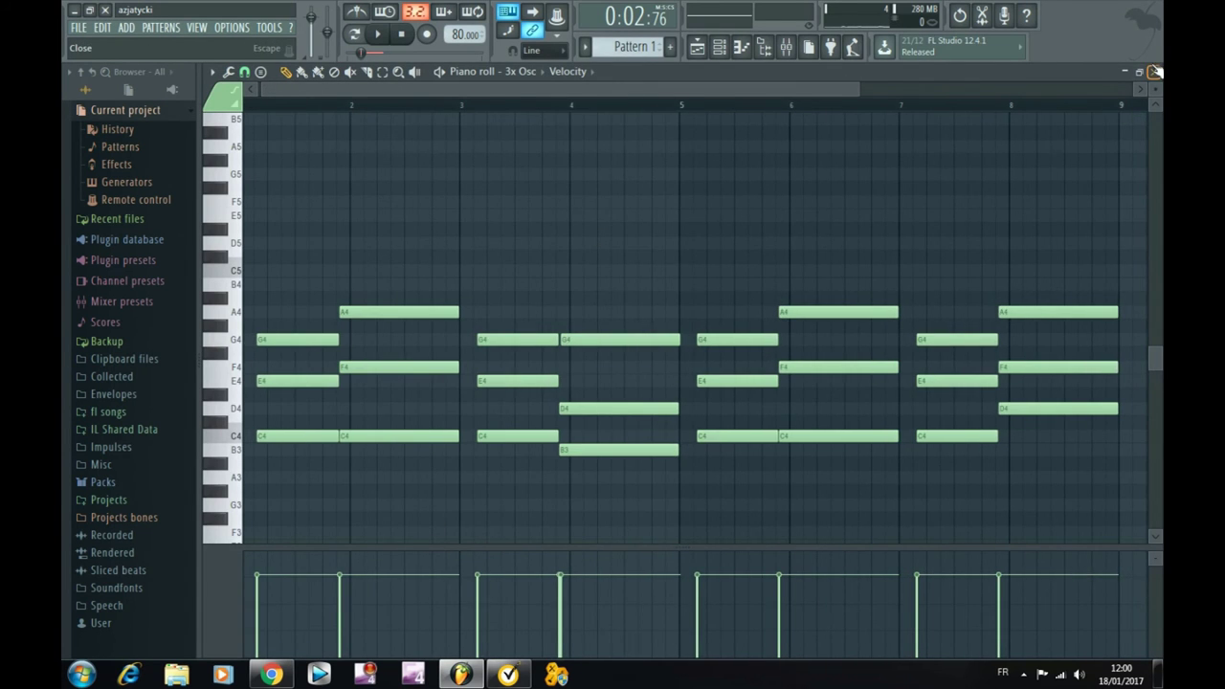
click(1155, 72)
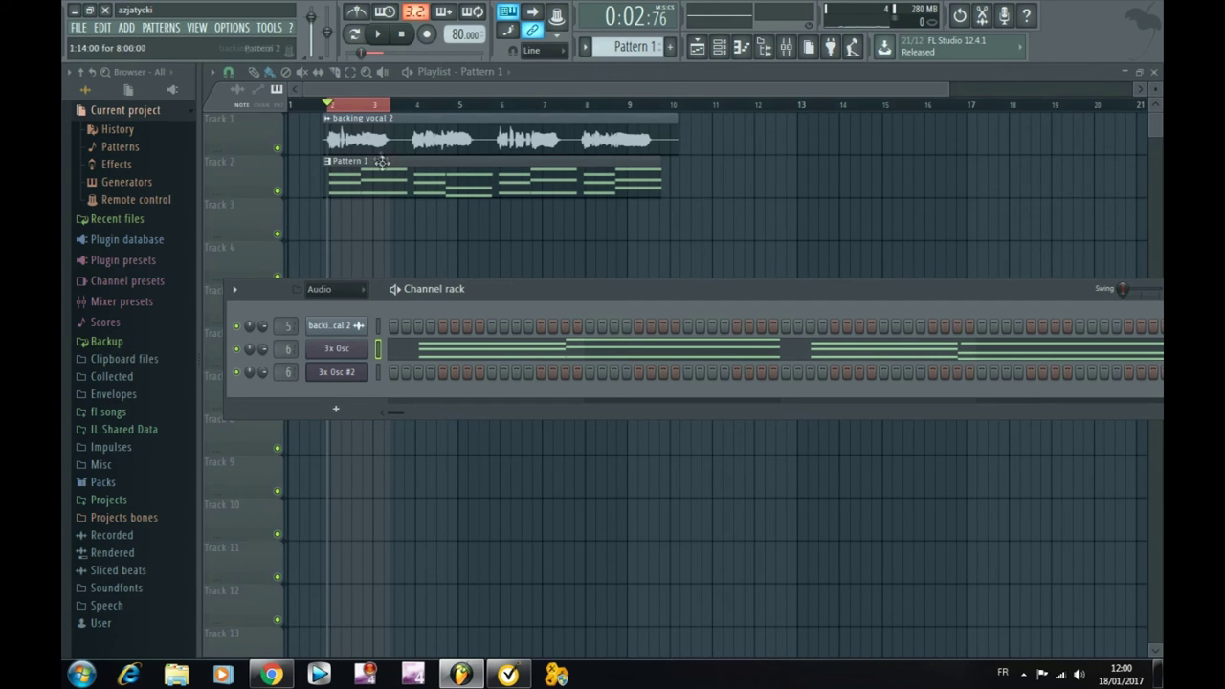
Open the backing vocal 2 audio clip's sample for editing in Edison.
double_click(353, 134)
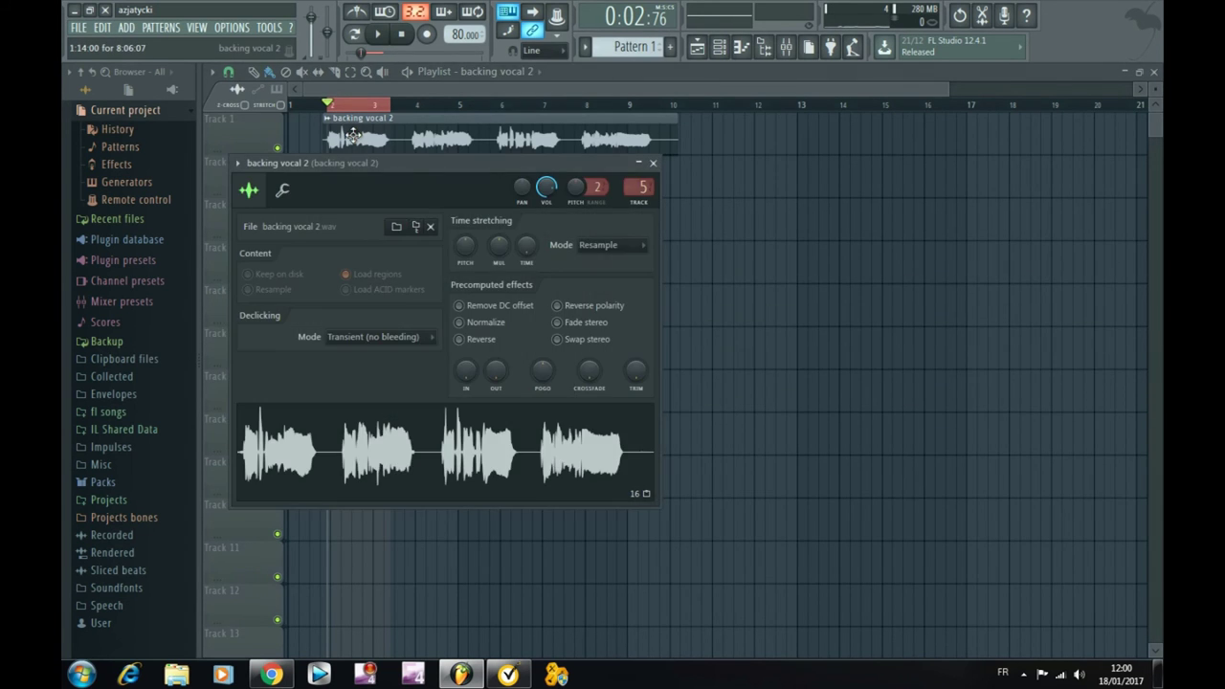
right_click(406, 446)
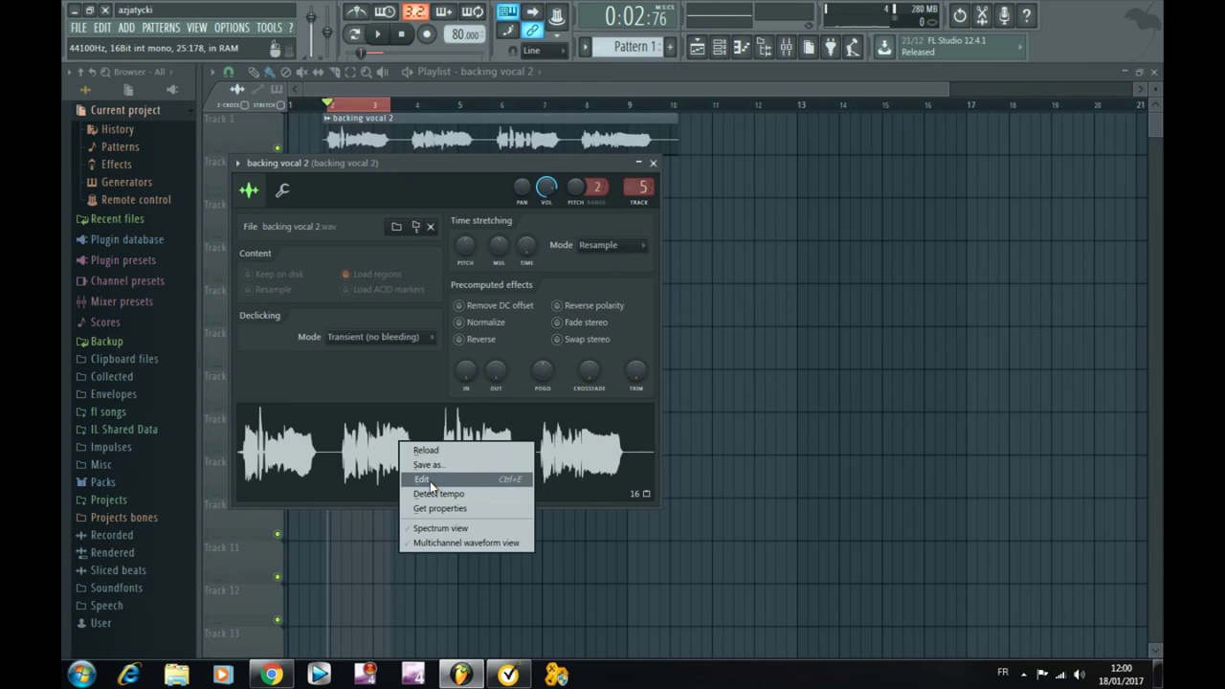
click(422, 479)
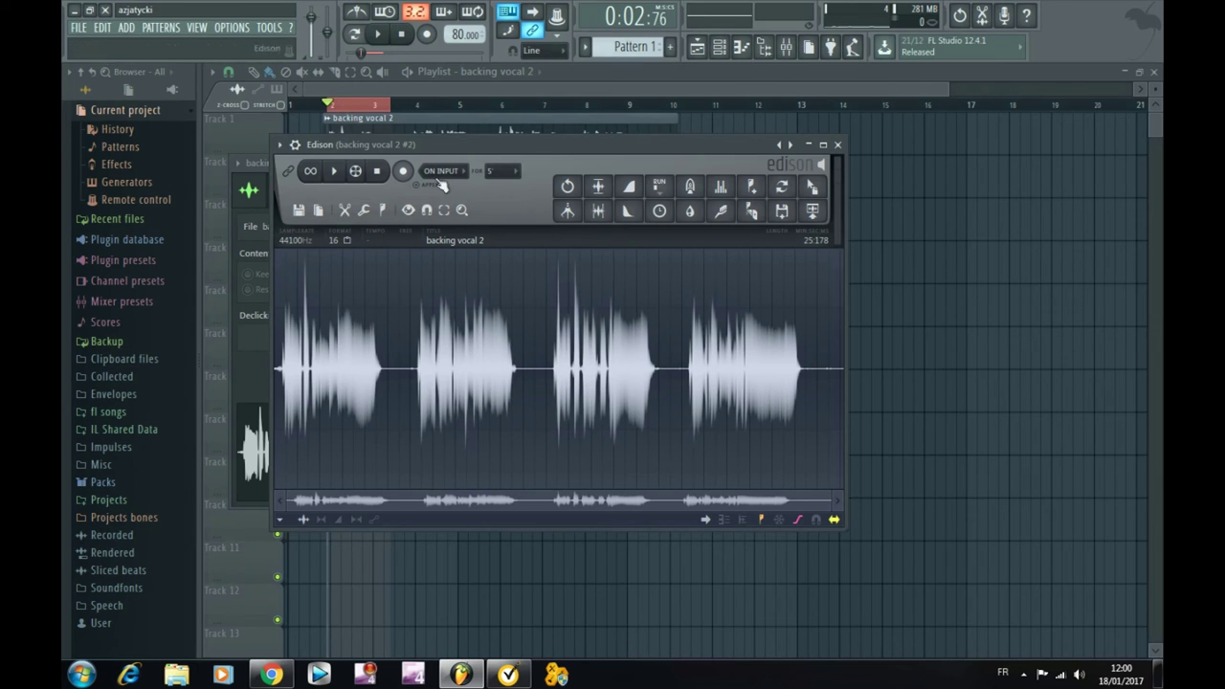
Convert the backing vocal 2 sample to a score and dump it to the piano roll.
right_click(492, 292)
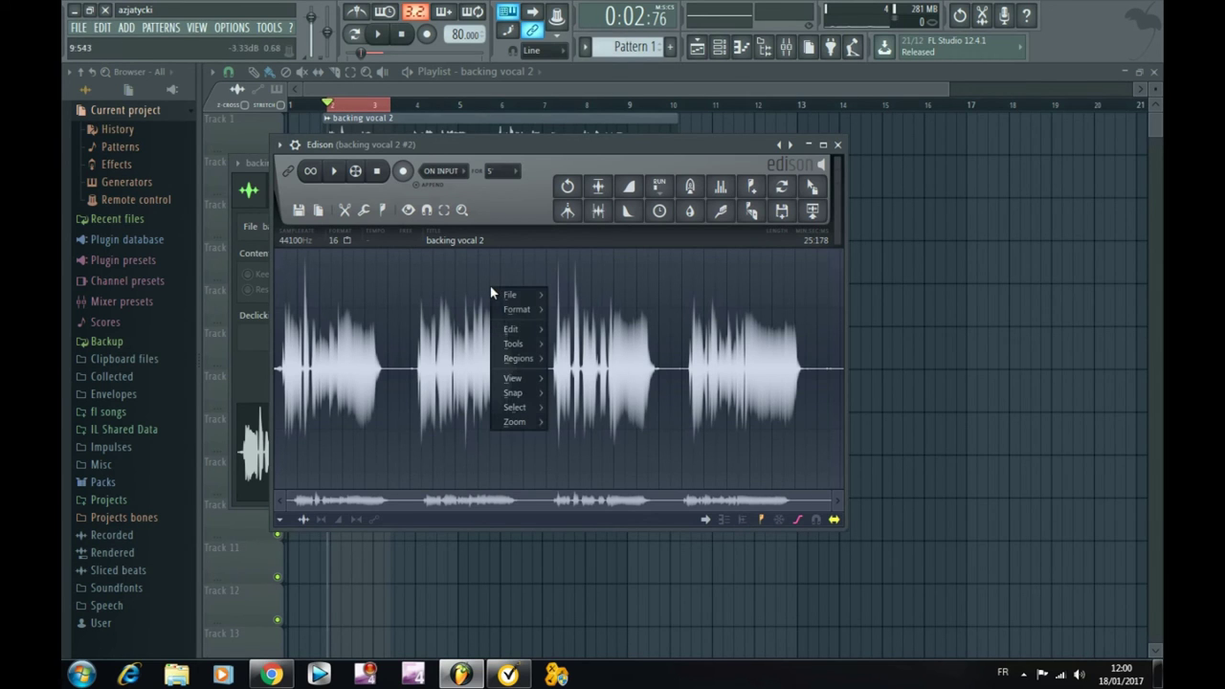
mouse_move(514, 345)
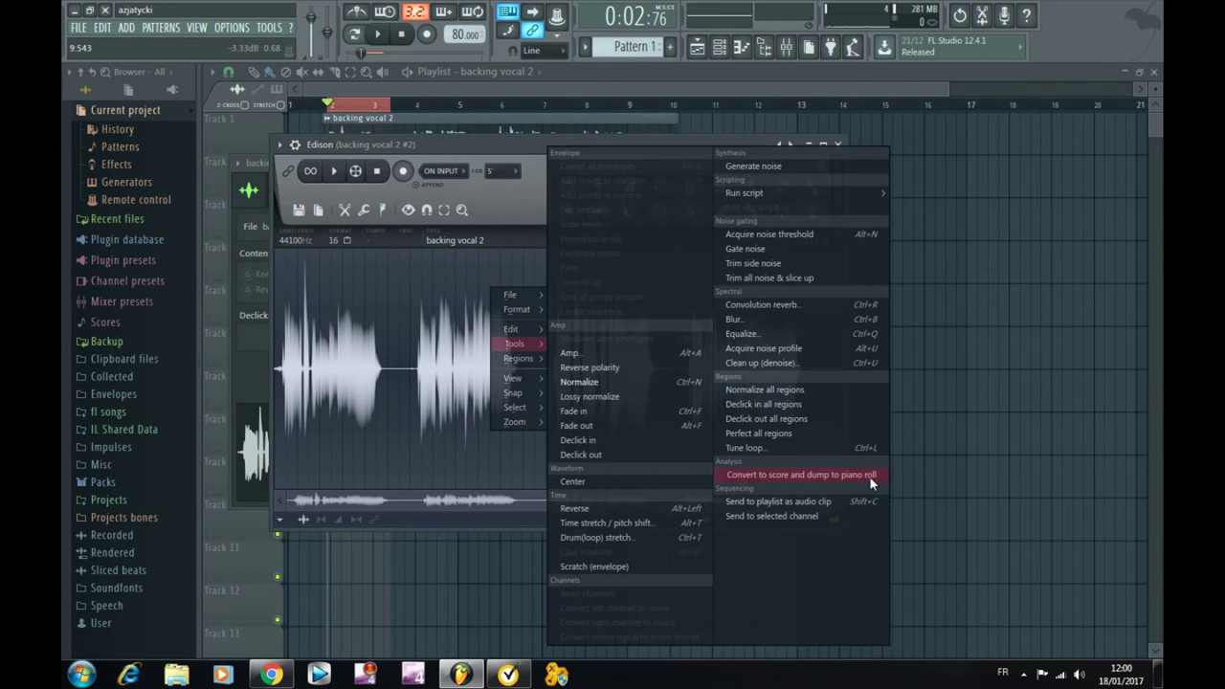
click(827, 473)
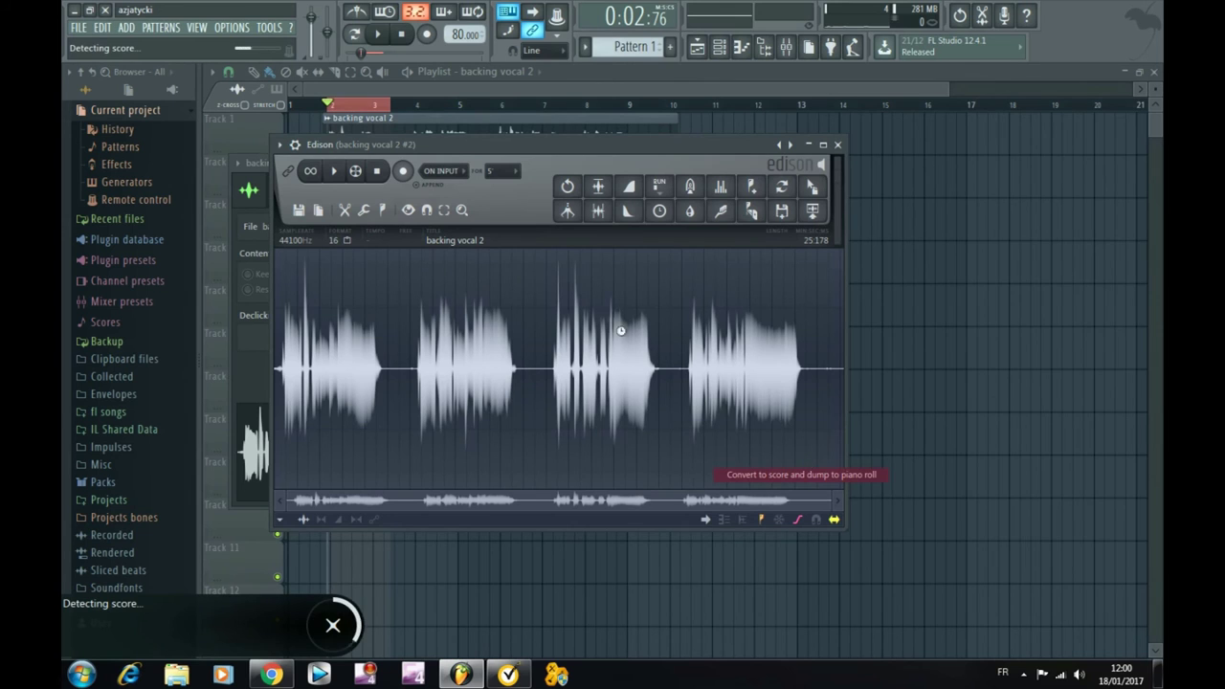
Move the converted vocal notes from the backing vocal 2 channel to the 3x Osc #2 channel.
key(F6)
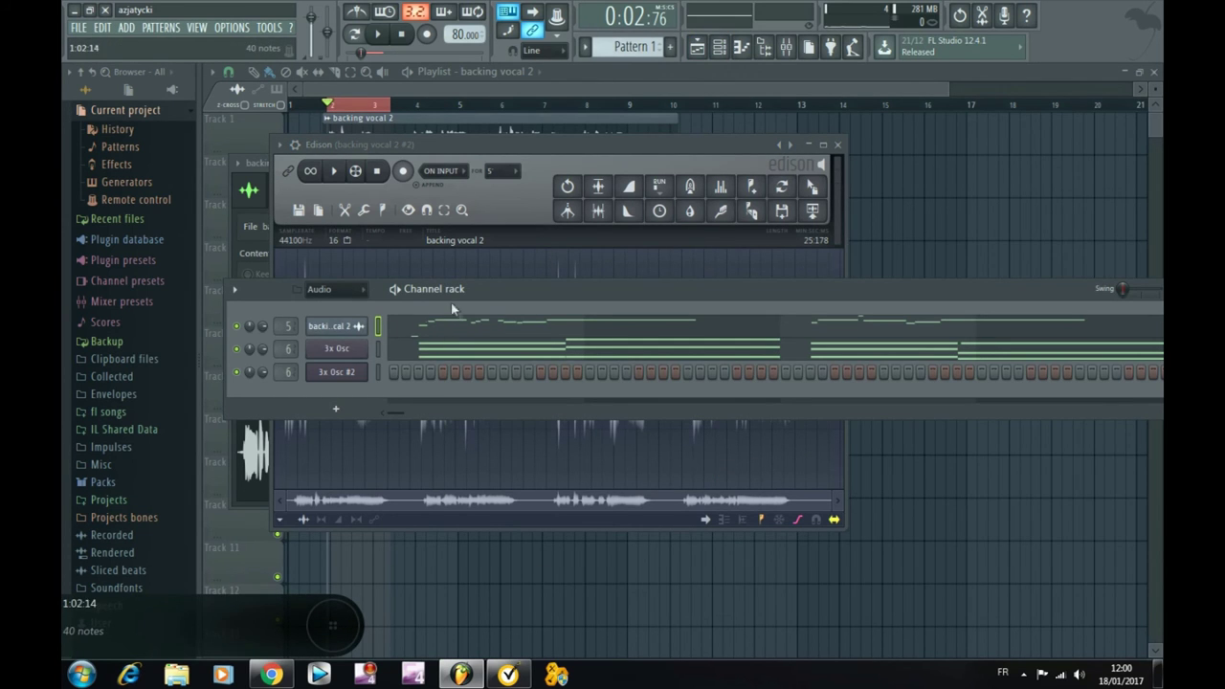
right_click(358, 329)
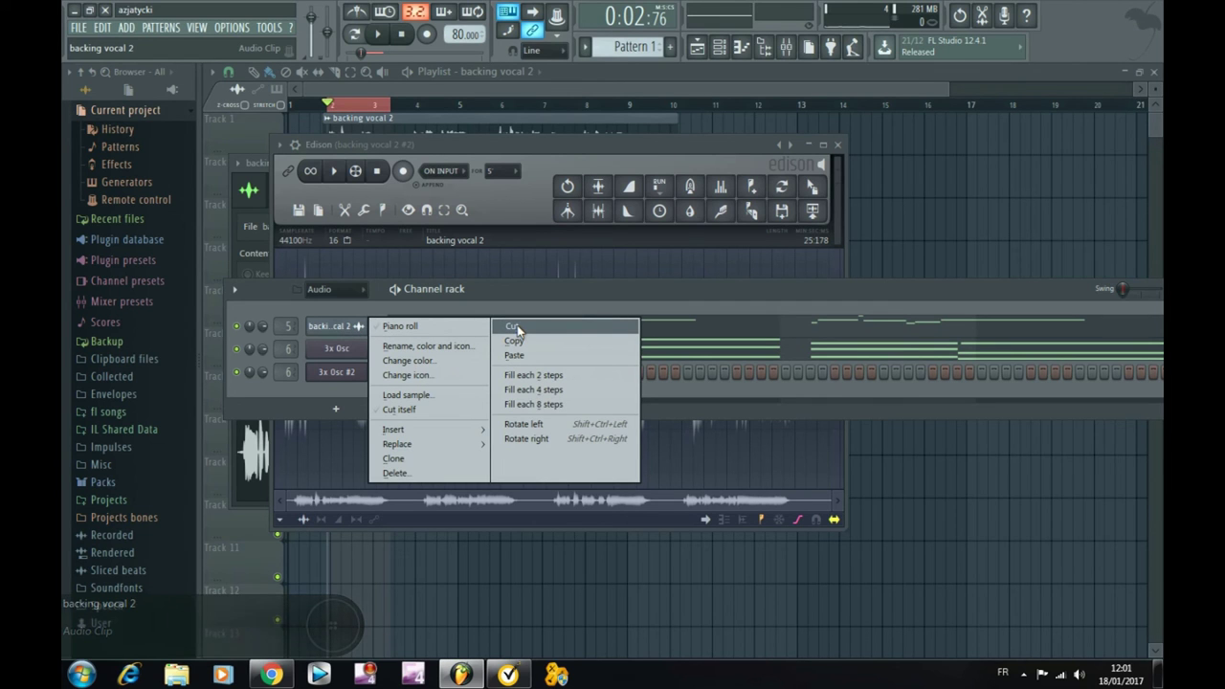
click(313, 385)
right_click(339, 374)
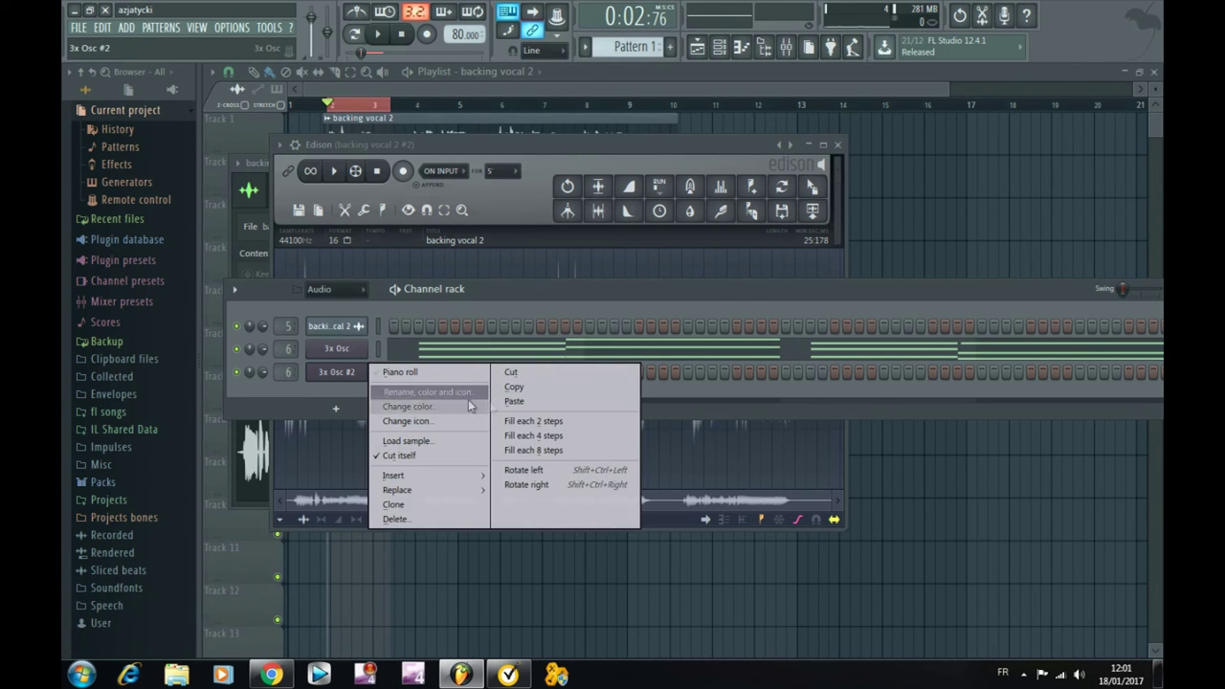
click(521, 403)
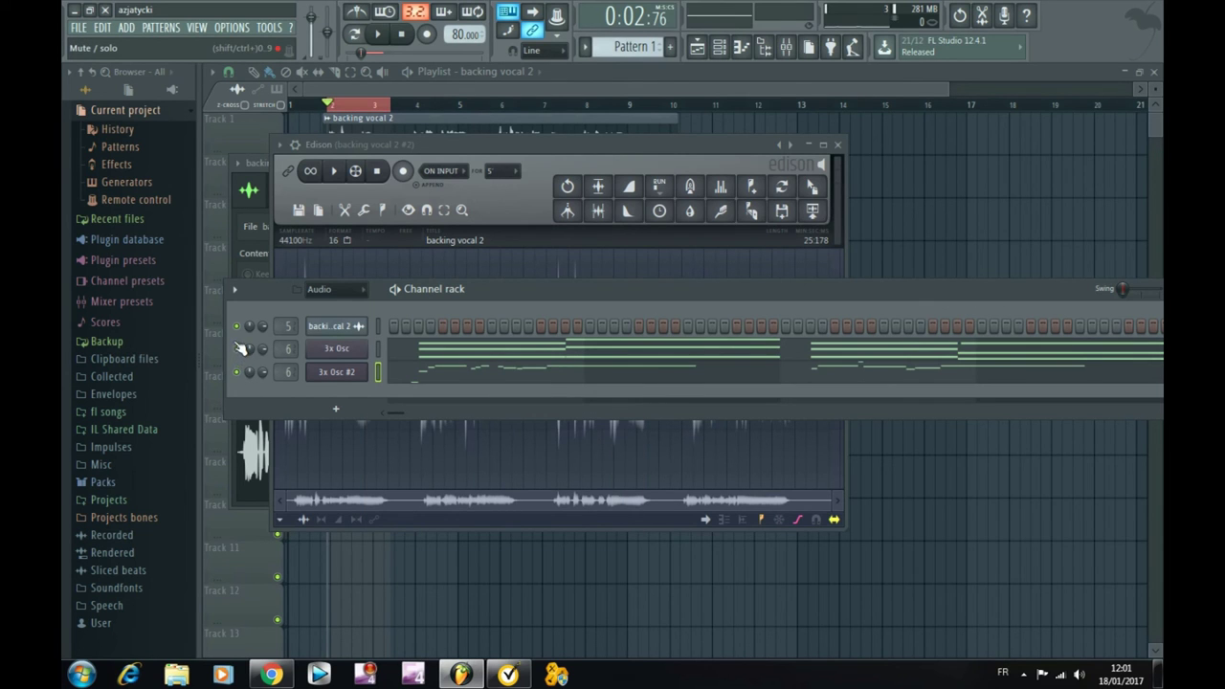
Mute the original 3x Osc channel and compare the oscillator settings of 3x Osc #2 and 3x Osc.
click(356, 376)
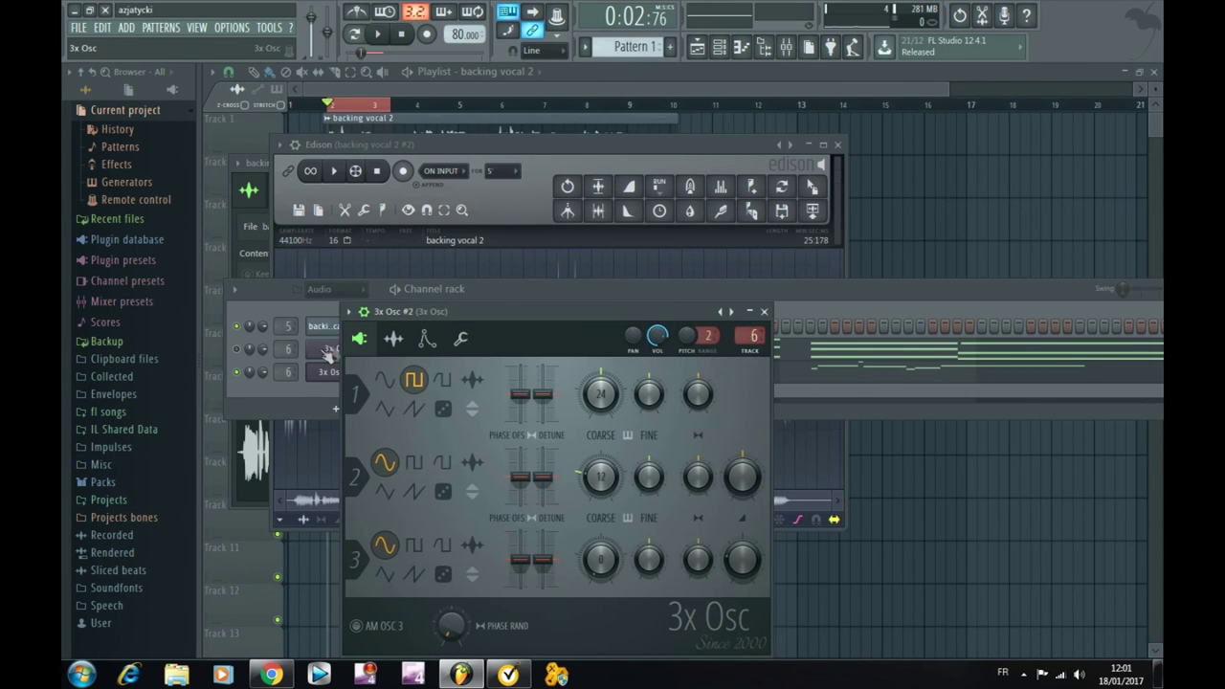
click(326, 354)
click(331, 375)
drag(601, 484, 566, 305)
click(277, 363)
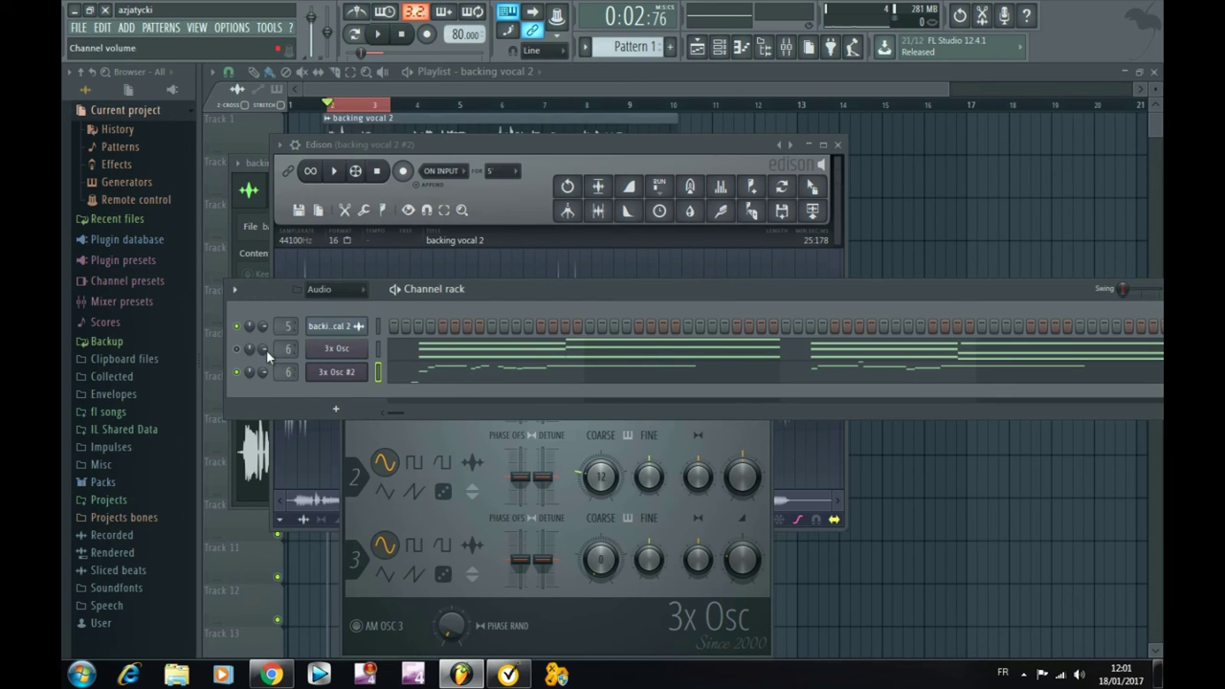
click(327, 350)
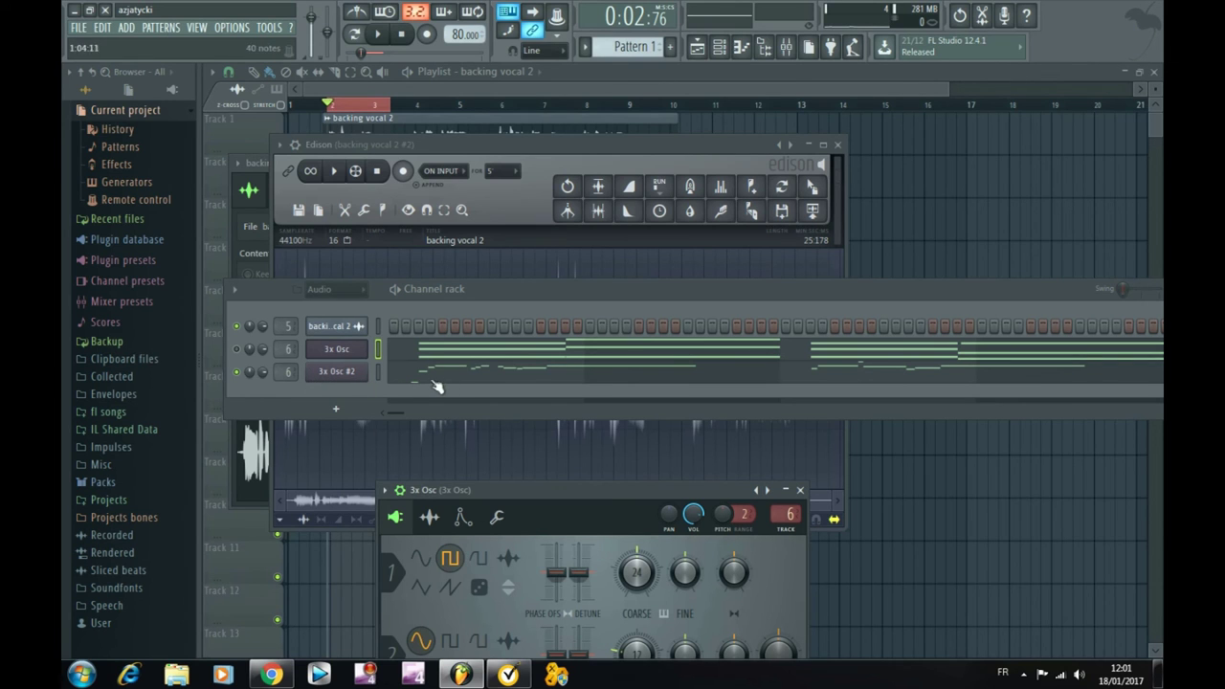
Close all open windows, play the song, and check Vocodex on mixer insert 7 before closing it and the mixer.
click(837, 145)
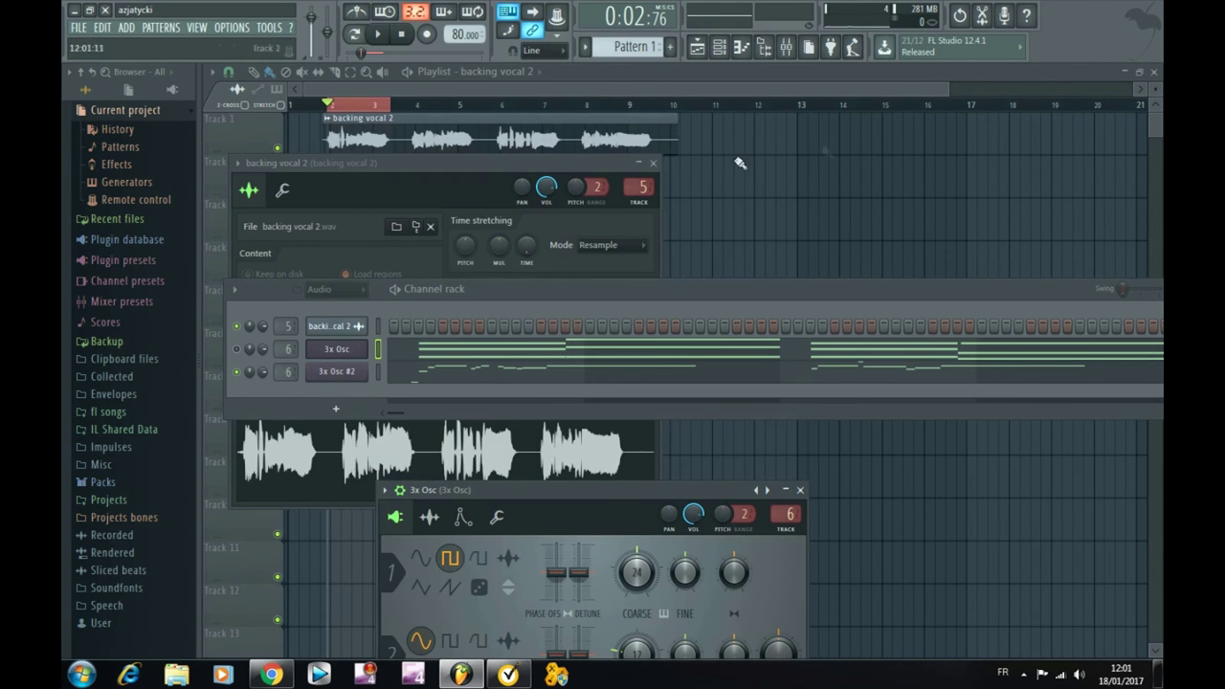
key(F12)
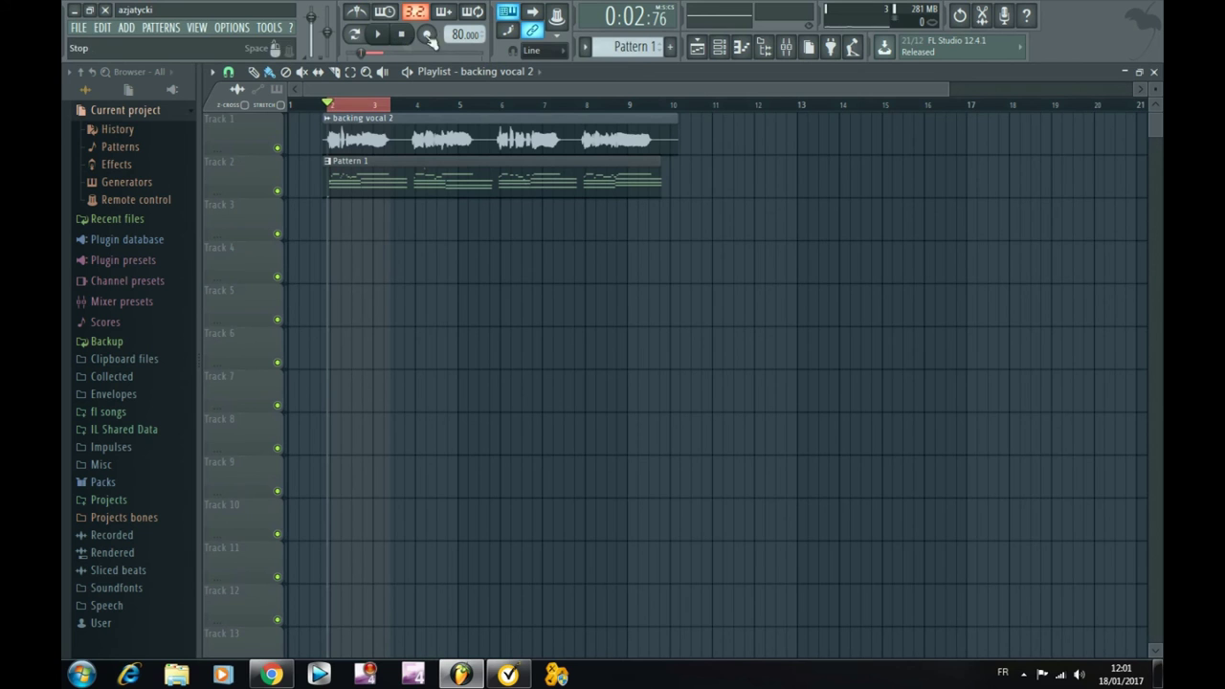
key(space)
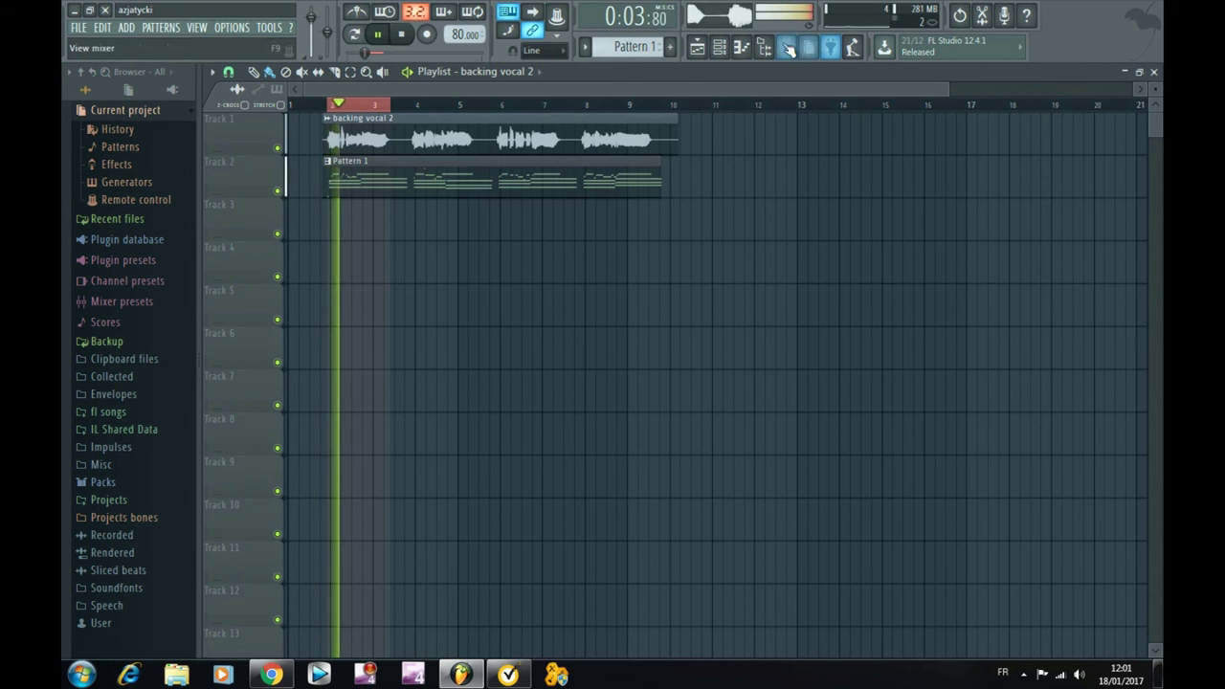
click(783, 50)
click(397, 251)
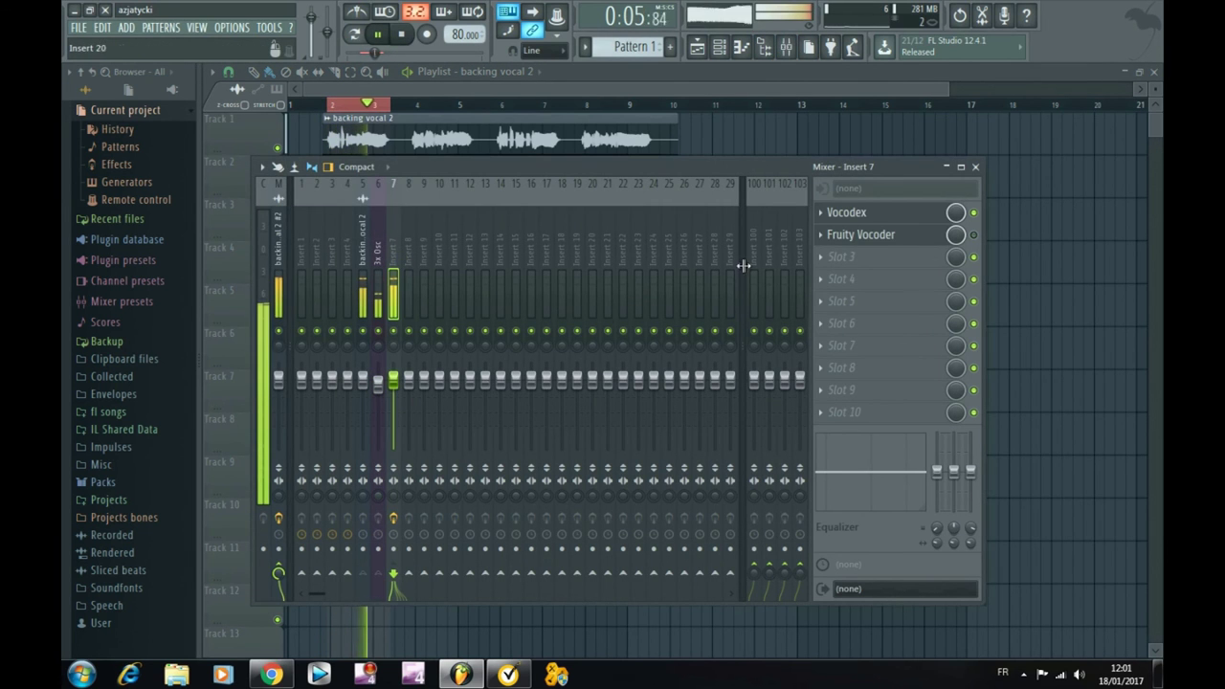
click(847, 212)
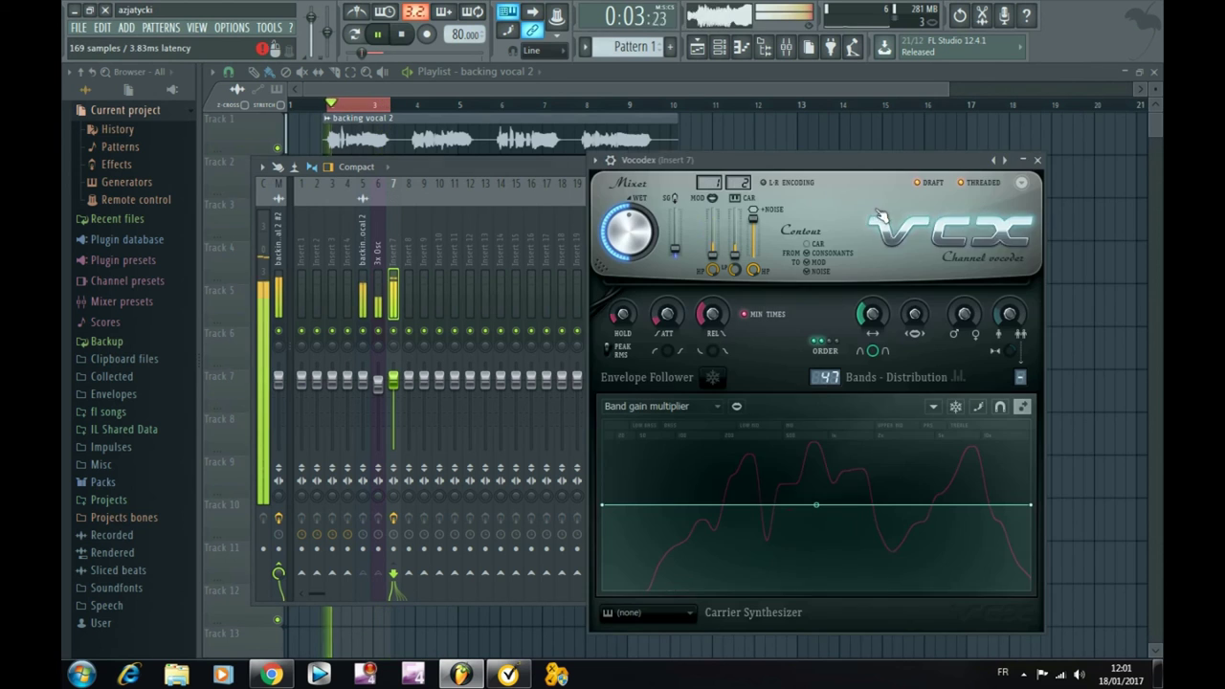
click(1037, 159)
click(975, 166)
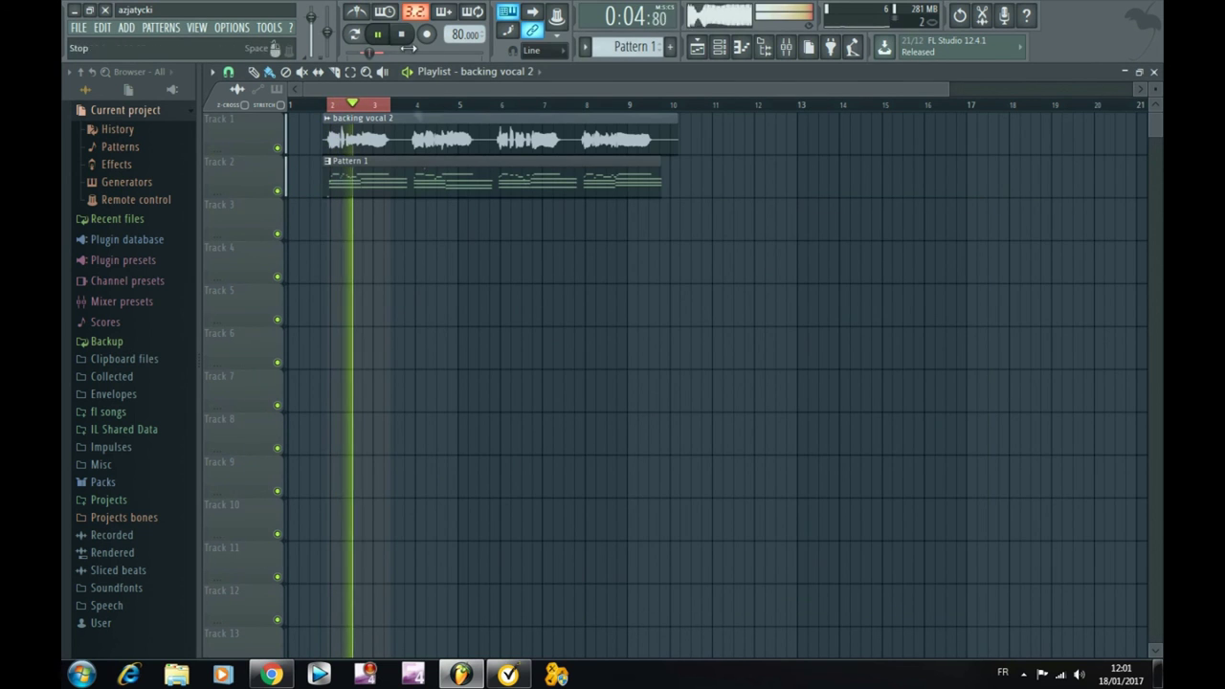
Enable L-R encoding in the Vocodex on mixer insert 7.
click(786, 48)
click(785, 47)
click(788, 48)
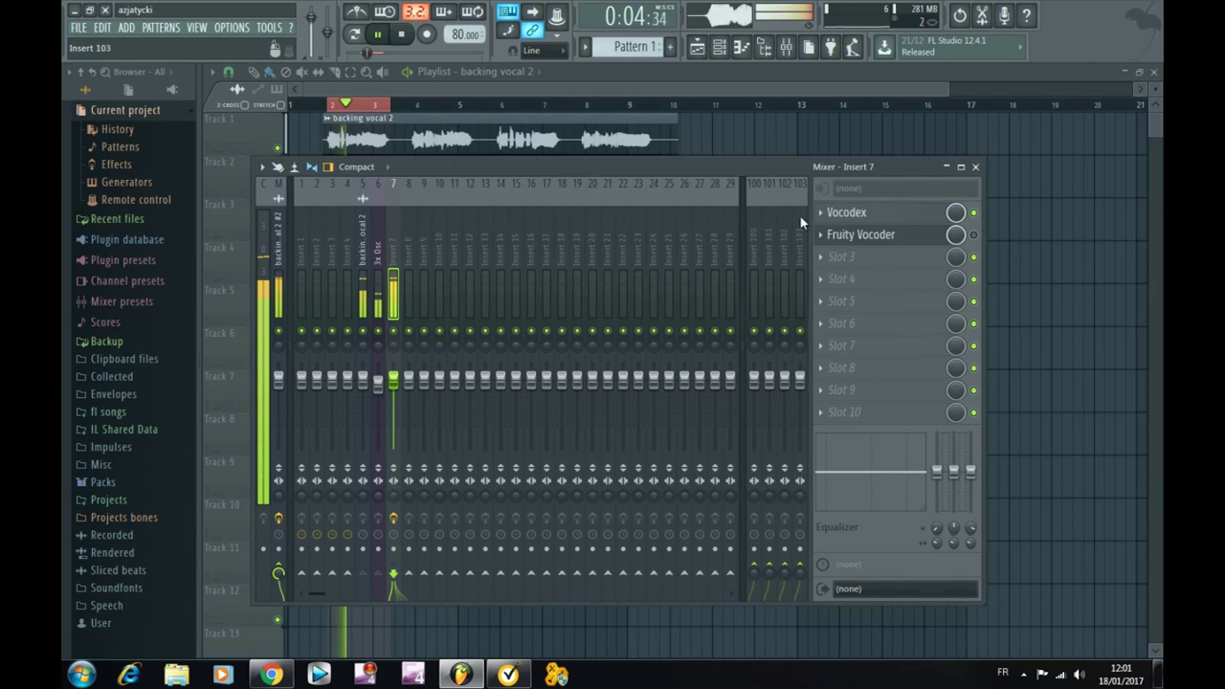
click(848, 216)
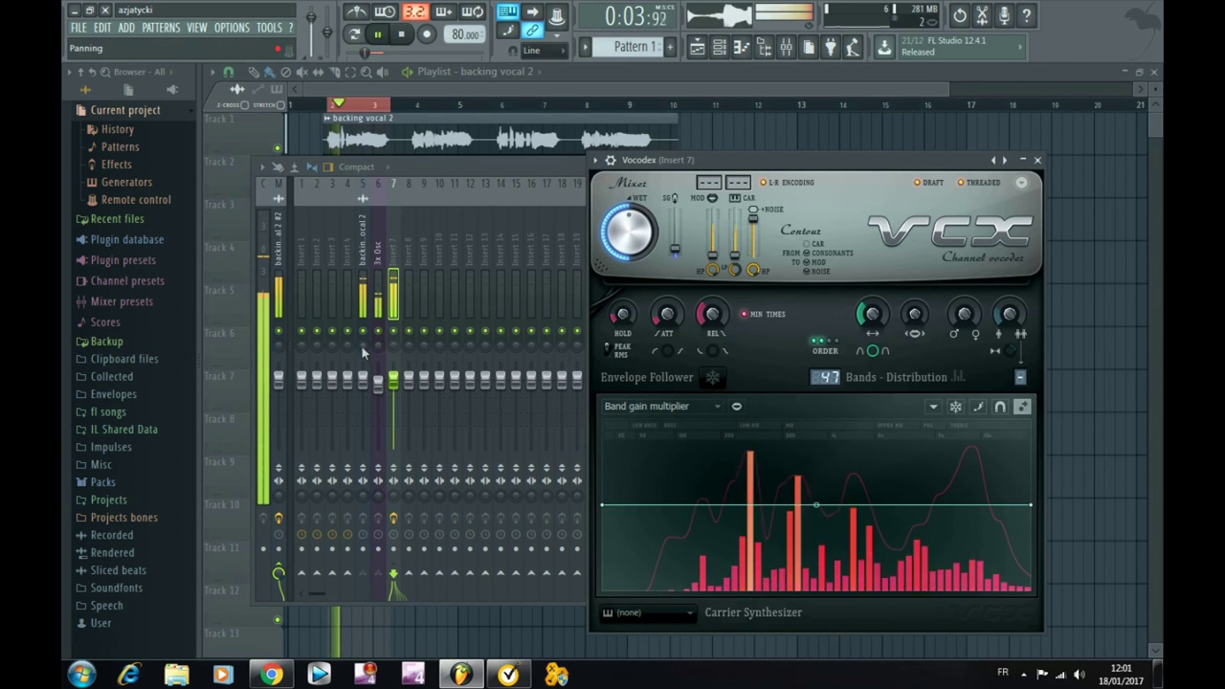
Pan the backing vocal 2 mixer track left and the 3x Osc track right, and stop playback.
click(368, 345)
drag(379, 346, 379, 342)
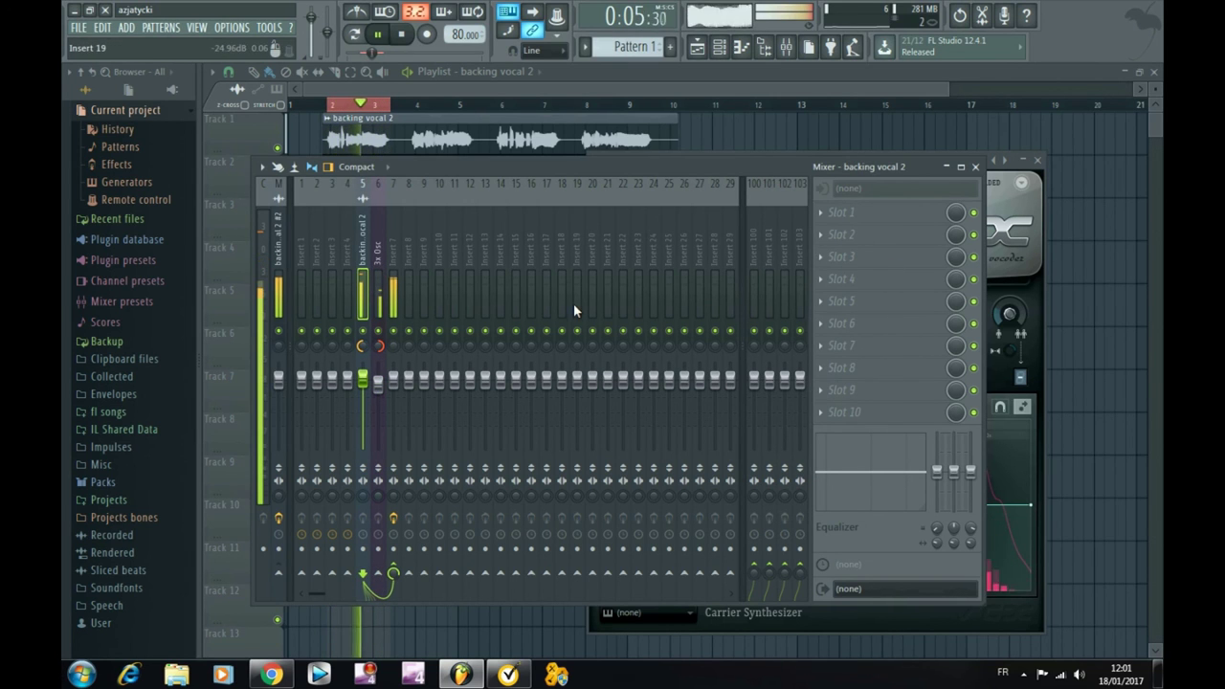
key(space)
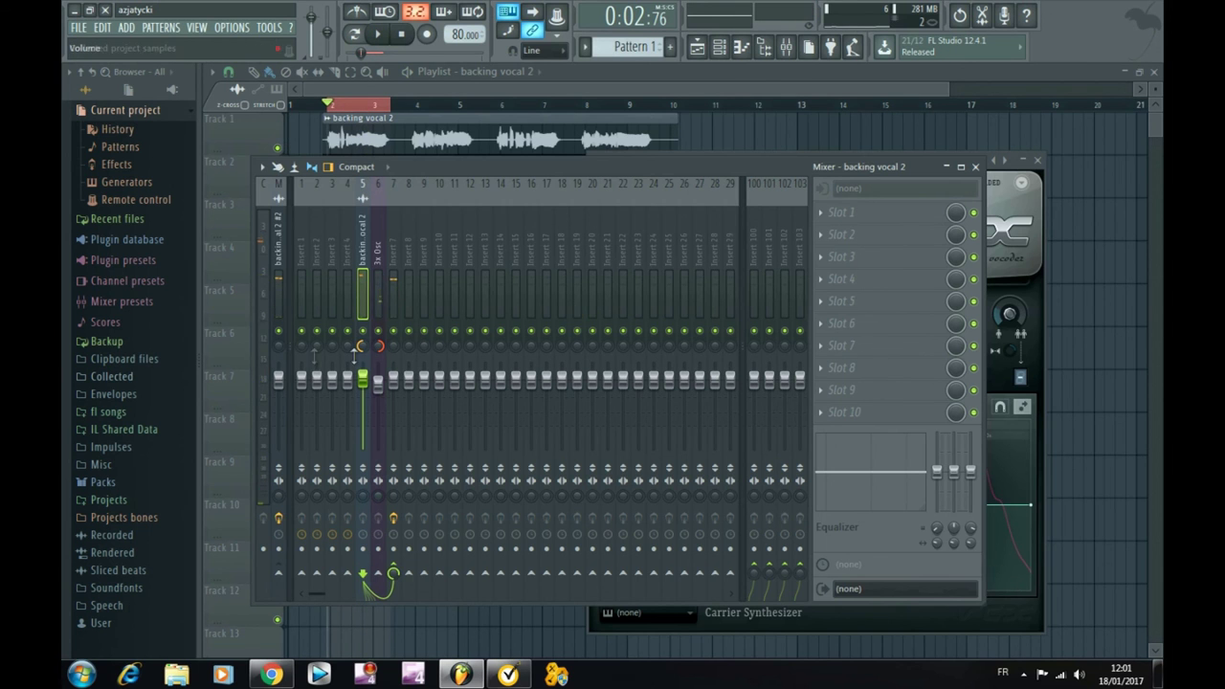
During playback, shorten the long D5 note in the 3x Osc #2 piano roll and add G5, C5 and F4 notes in bar 2, then stop.
click(720, 50)
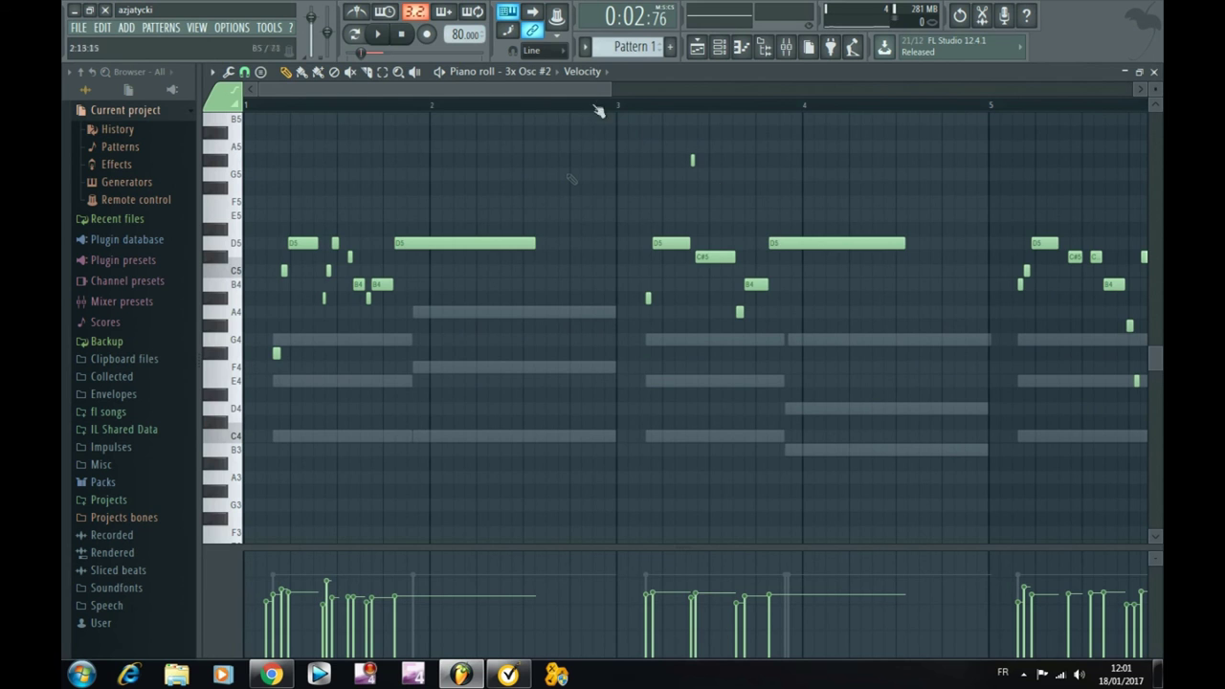
drag(609, 94, 620, 325)
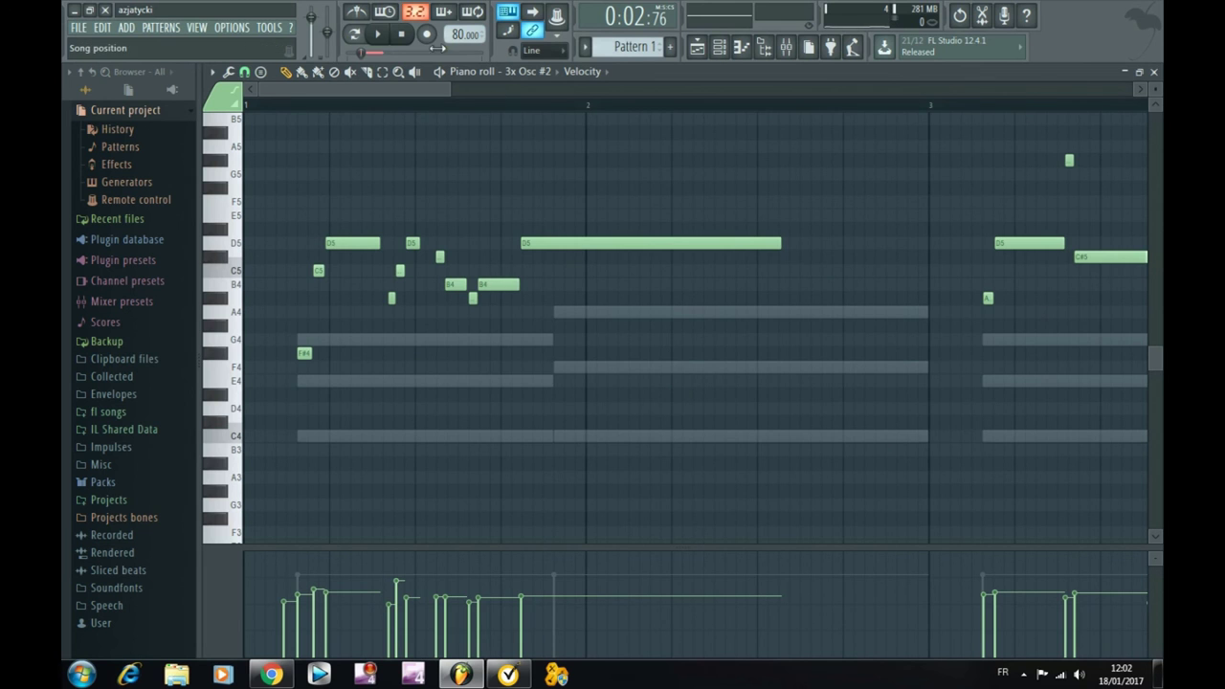
click(376, 35)
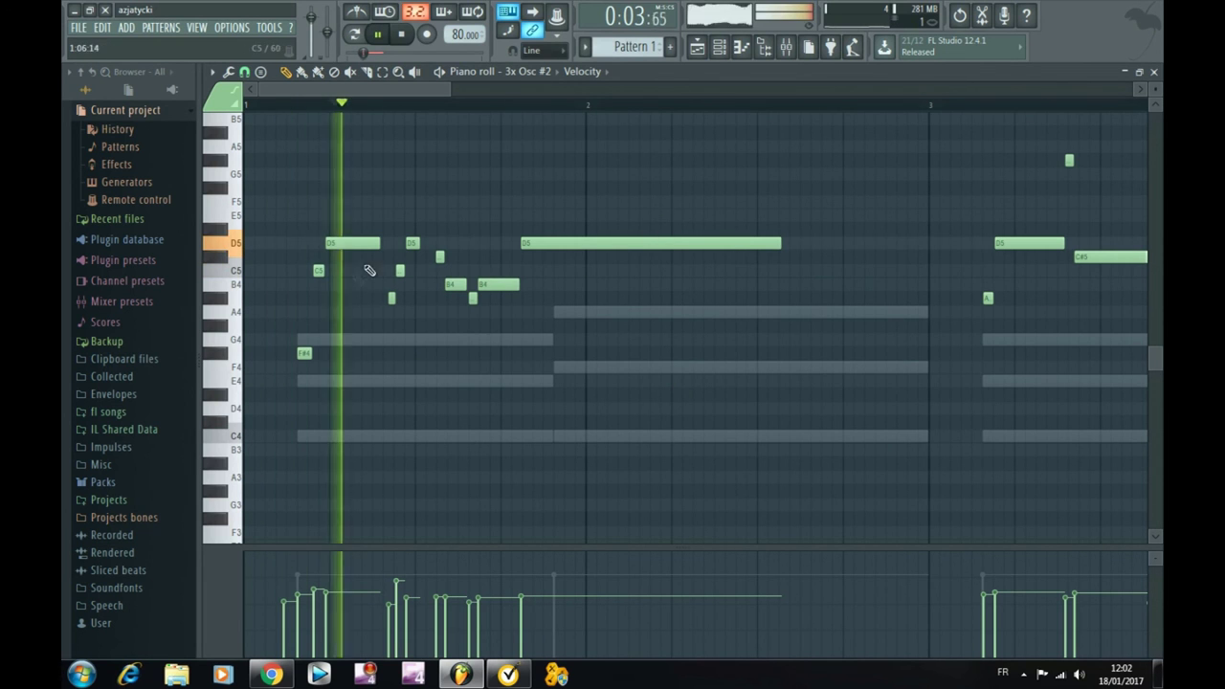
drag(750, 243, 609, 243)
click(589, 173)
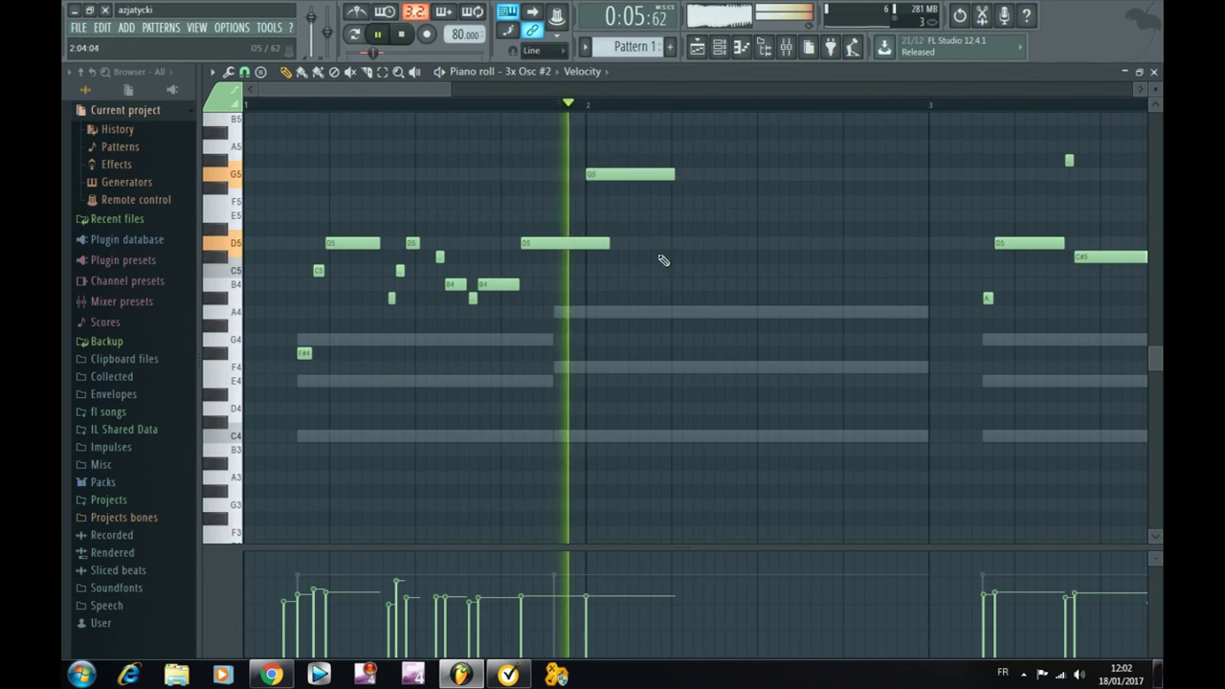
click(663, 270)
click(716, 366)
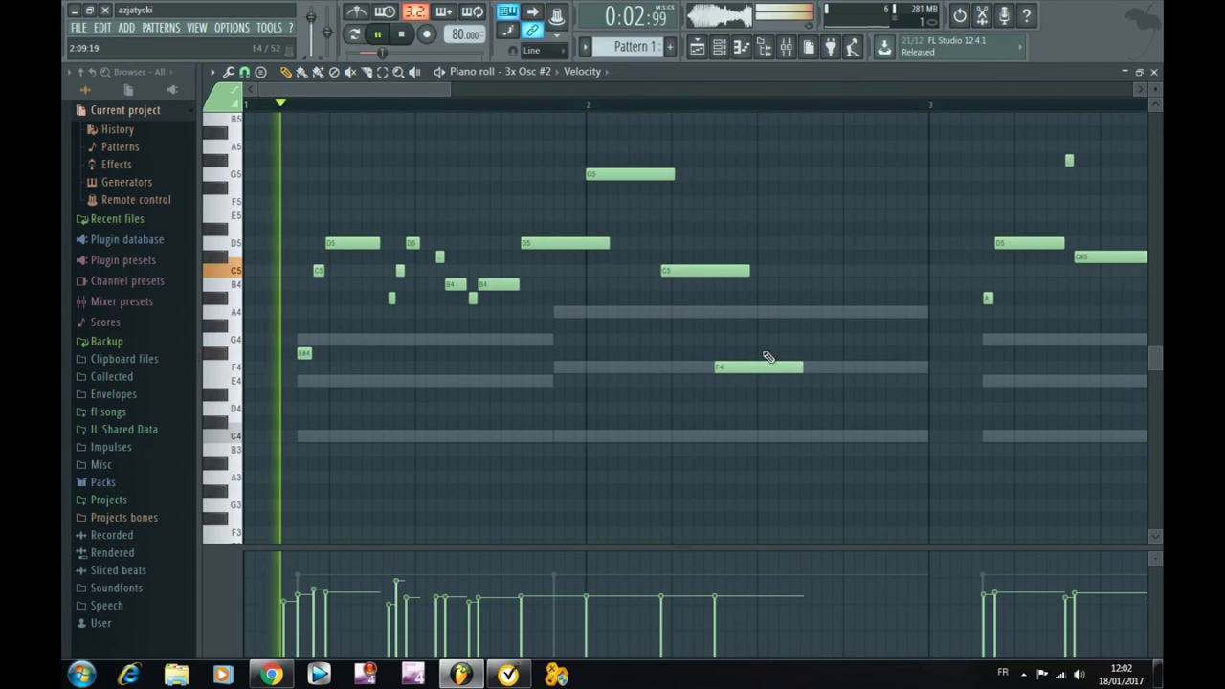
drag(609, 243, 593, 243)
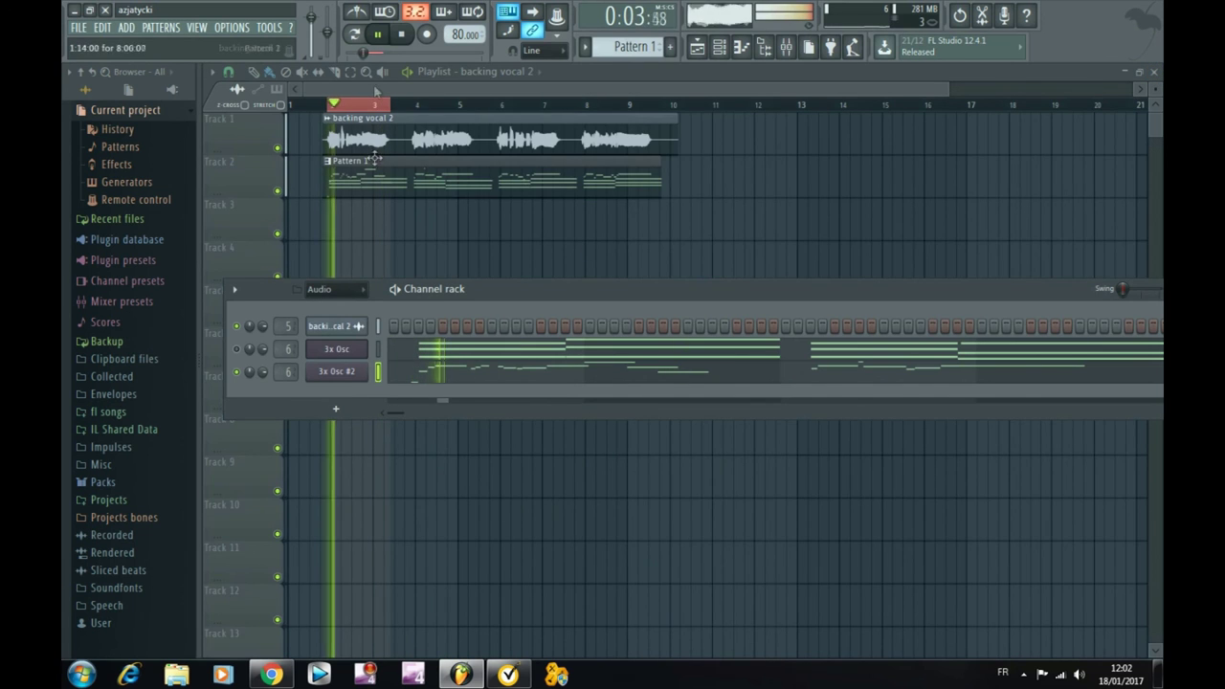
key(space)
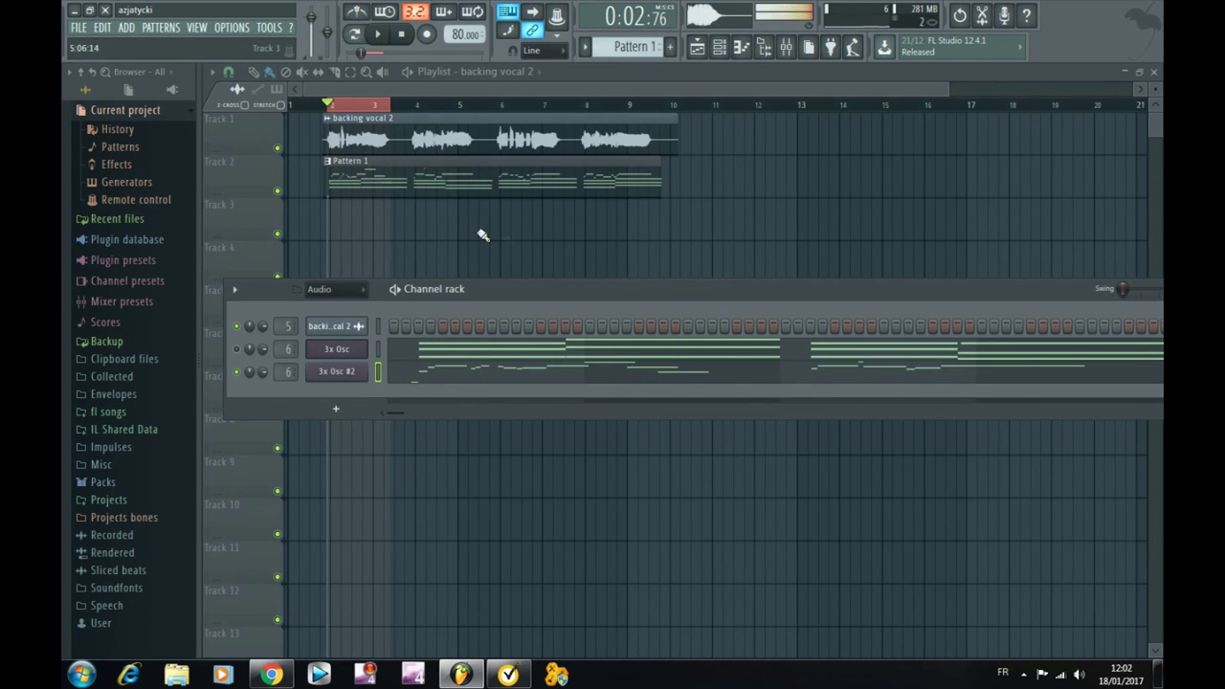
key(F6)
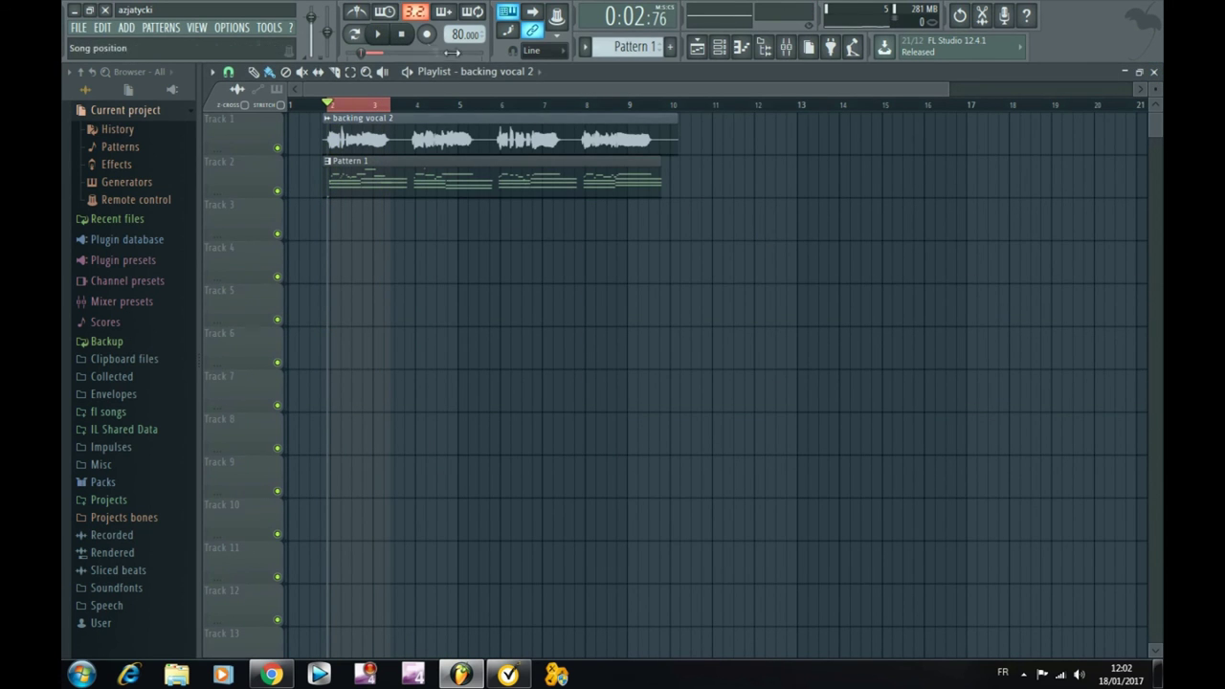